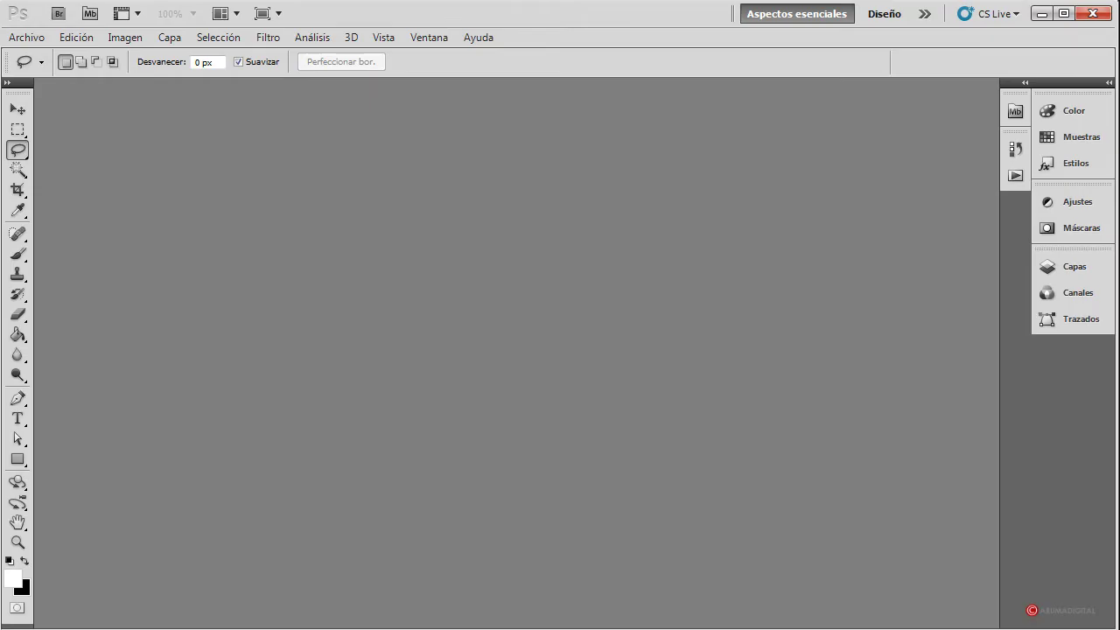
# Open Manchas.jpg, keeping its embedded colour profile
pyautogui.click(28, 37)
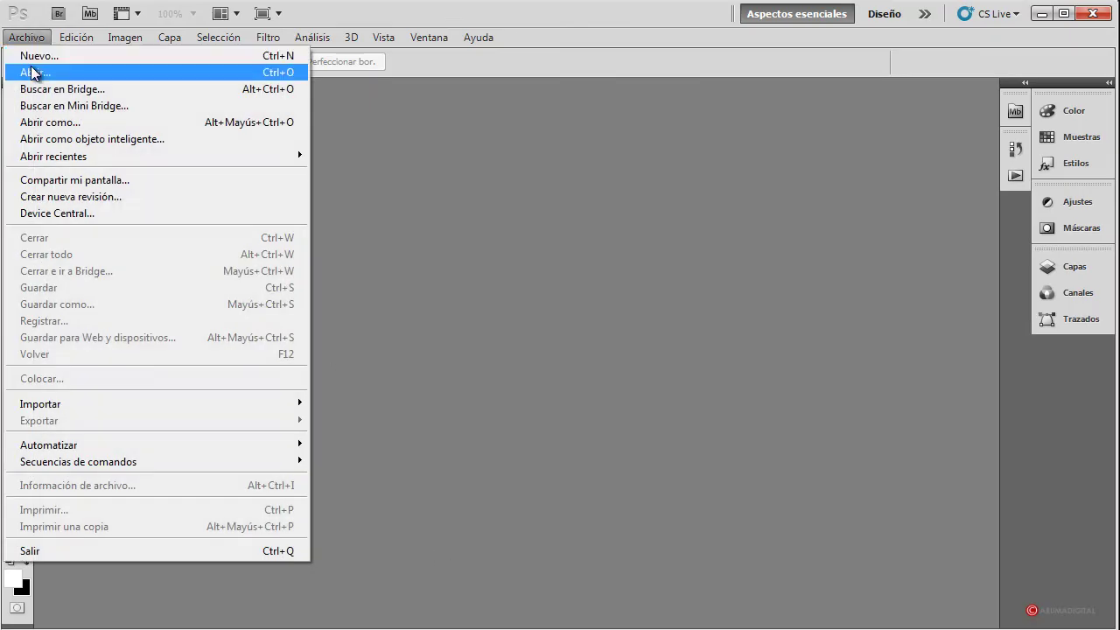
pyautogui.click(32, 73)
pyautogui.click(443, 138)
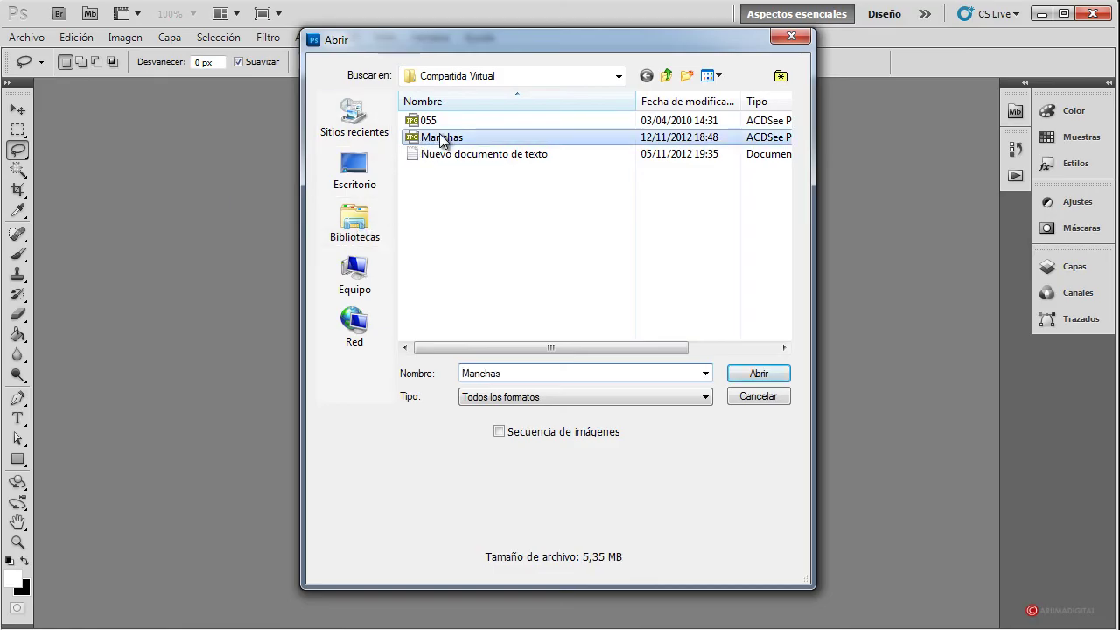
pyautogui.doubleClick(442, 138)
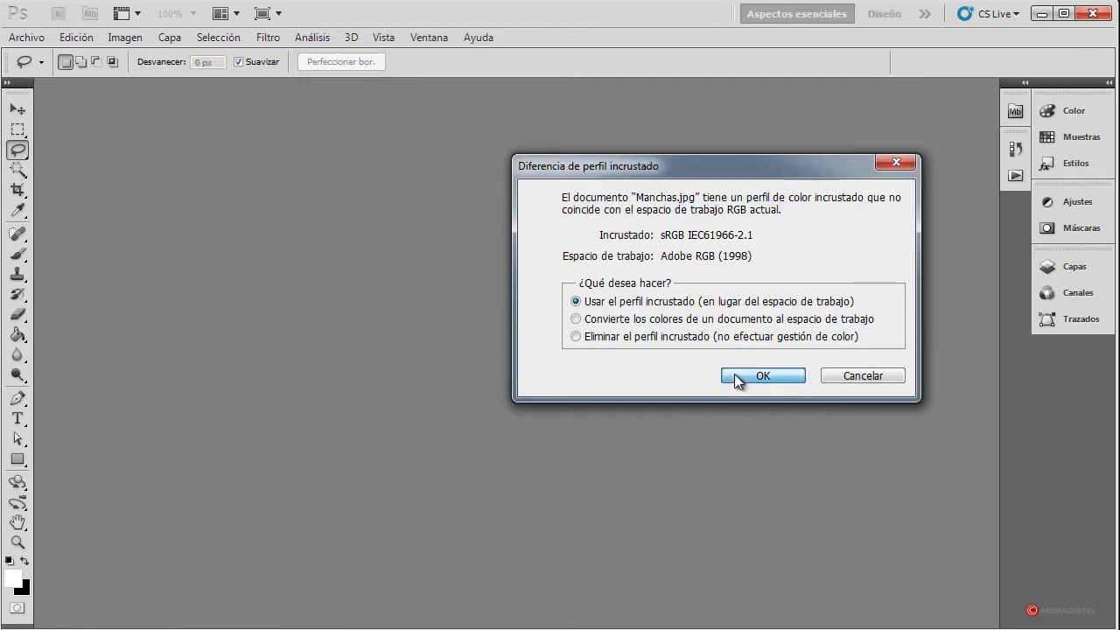
pyautogui.click(737, 375)
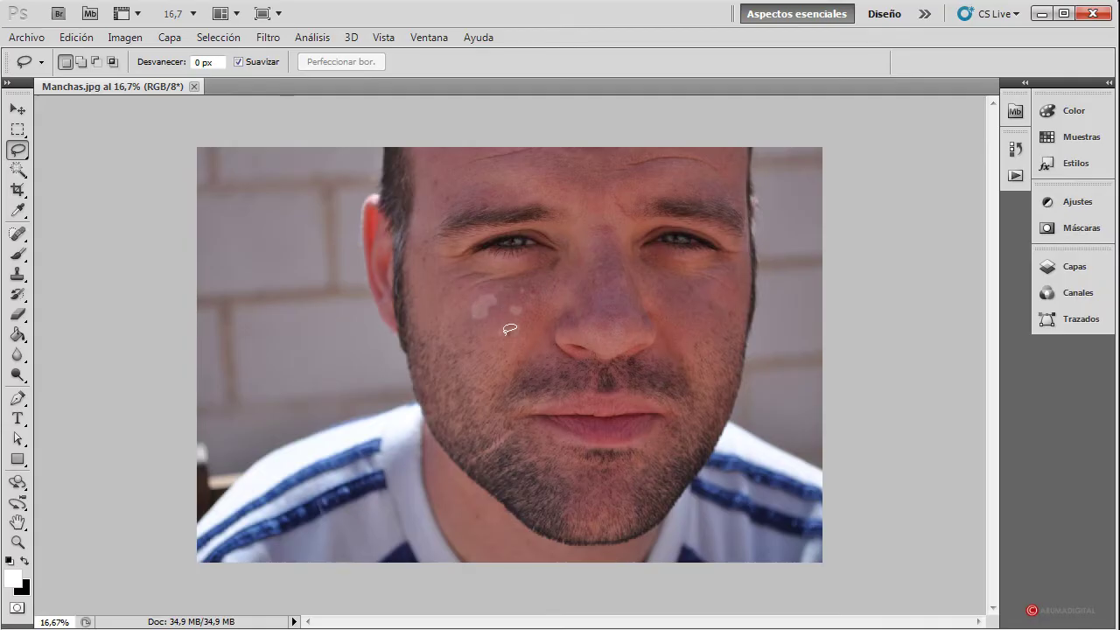
# Set the document zoom to 25%
pyautogui.click(55, 622)
pyautogui.write('25')
pyautogui.press('Return')
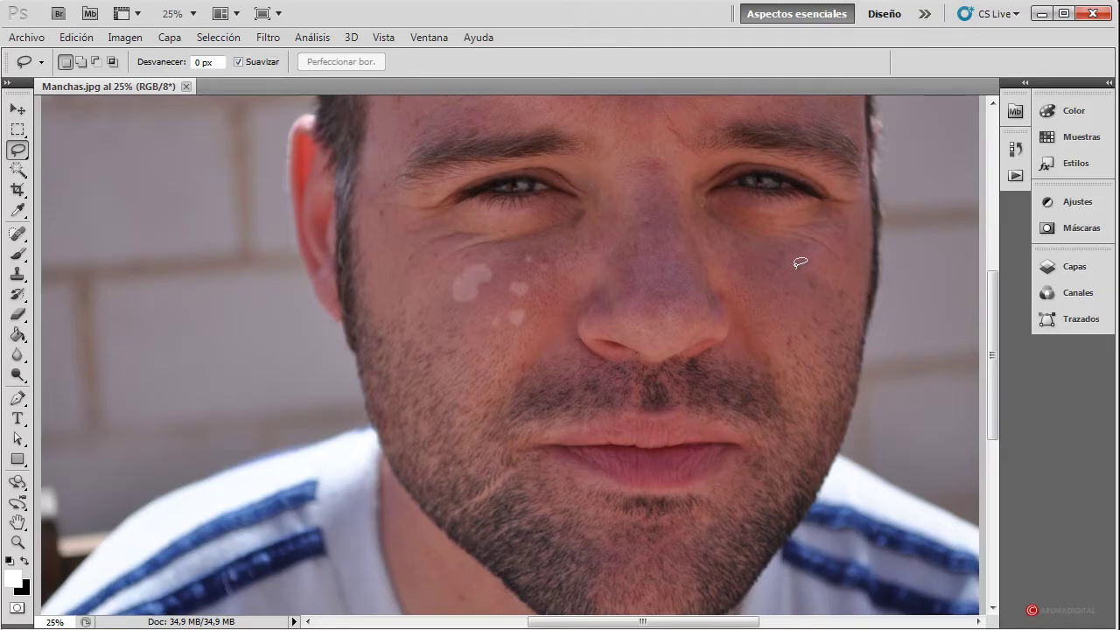
# Lasso a patch of clean cheek skin beside the pale spots
pyautogui.click(18, 109)
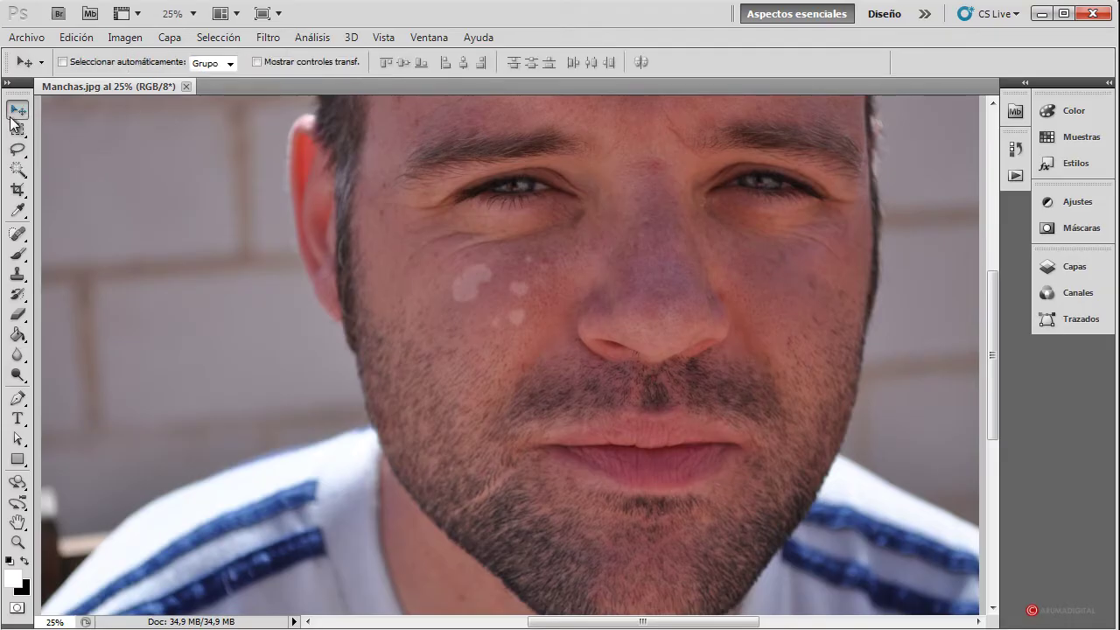
pyautogui.click(14, 152)
pyautogui.rightClick(13, 155)
pyautogui.click(85, 153)
pyautogui.moveTo(771, 258); pyautogui.dragTo(796, 278)
pyautogui.click(445, 304)
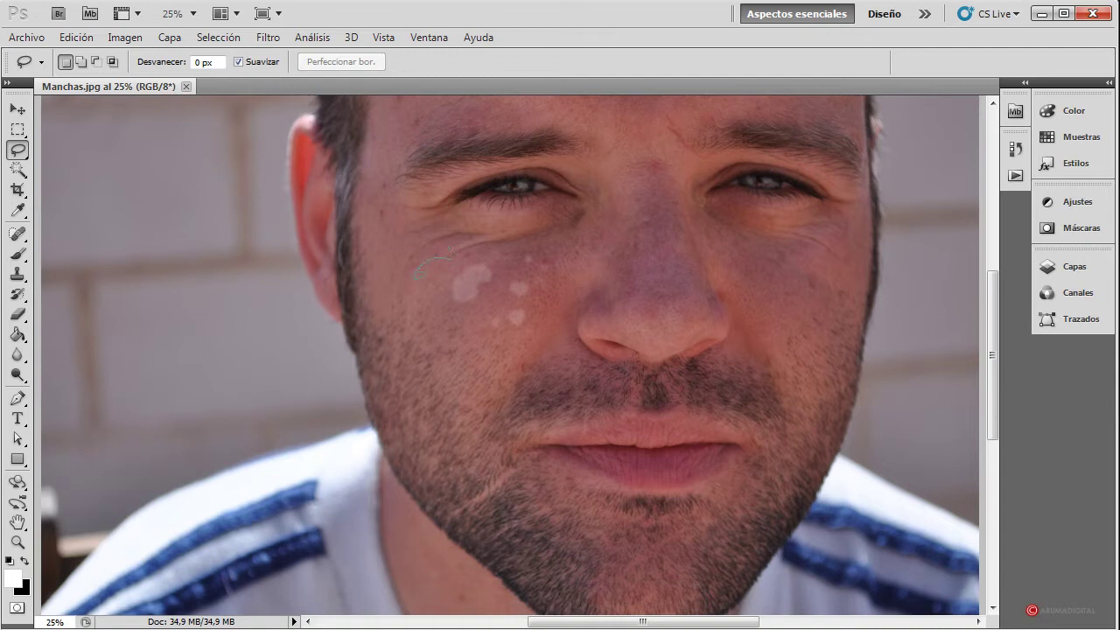
pyautogui.moveTo(461, 259); pyautogui.dragTo(447, 293)
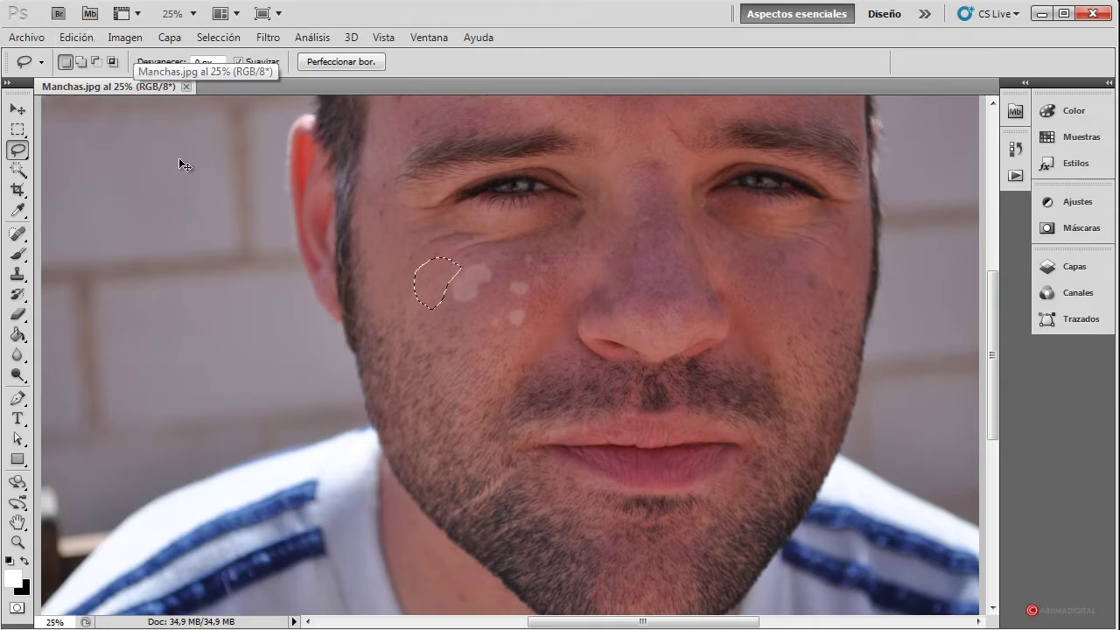
# Copy and paste the skin onto new layer Capa 1, checking it in the Layers panel
pyautogui.hotkey('ctrl', 'c')
pyautogui.hotkey('ctrl', 'v')
pyautogui.click(76, 38)
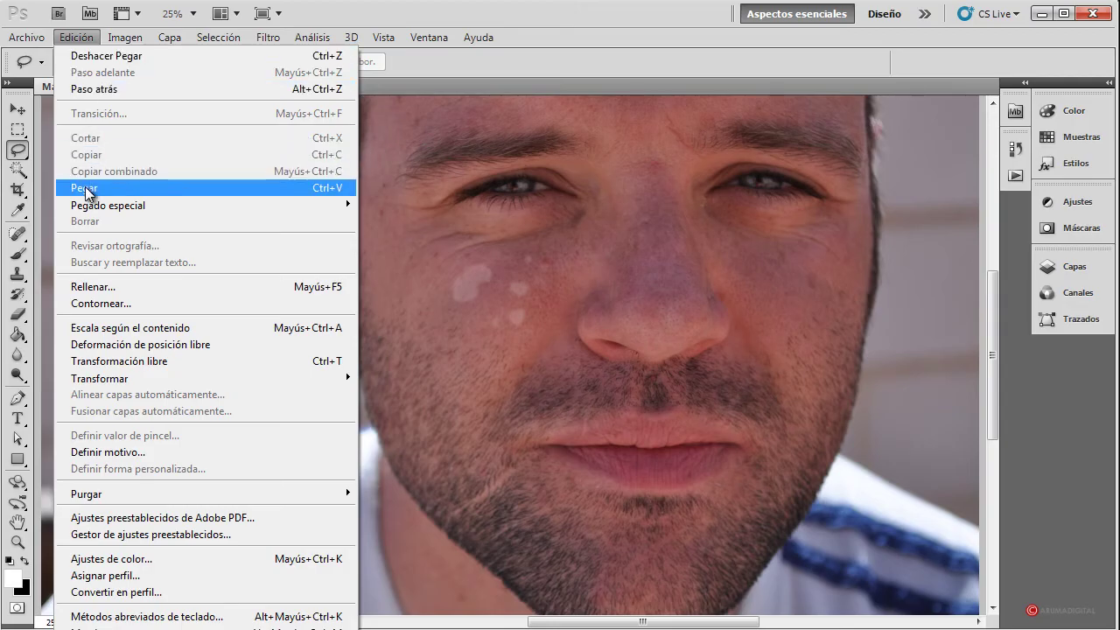
pyautogui.click(1073, 266)
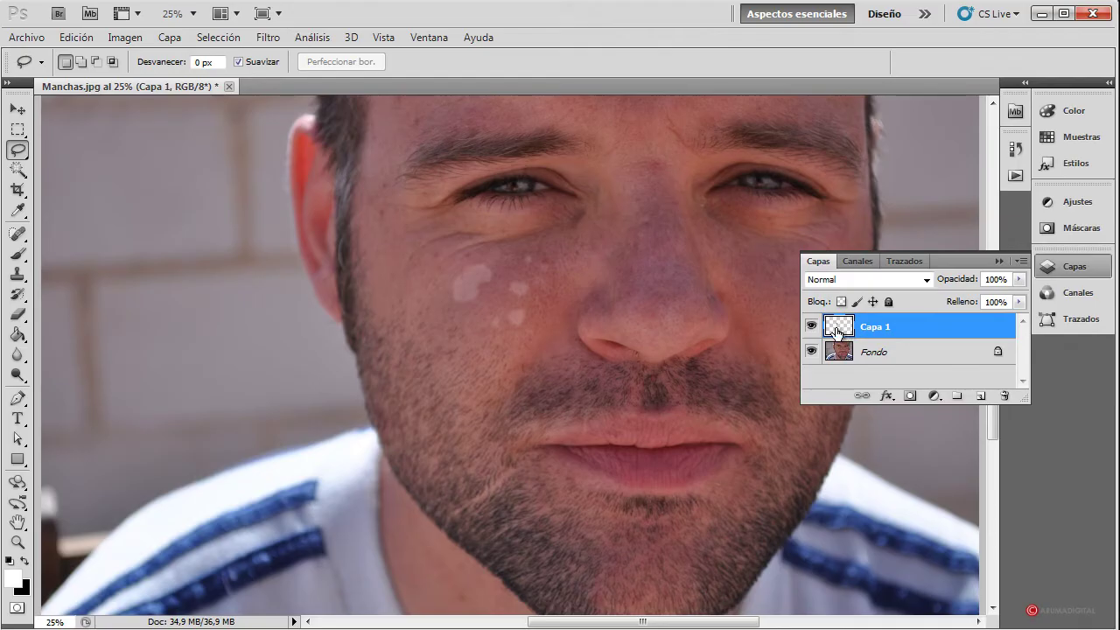
pyautogui.click(812, 327)
# Drag Capa 1's skin patch over the large white cheek spot with the Move tool
pyautogui.click(14, 112)
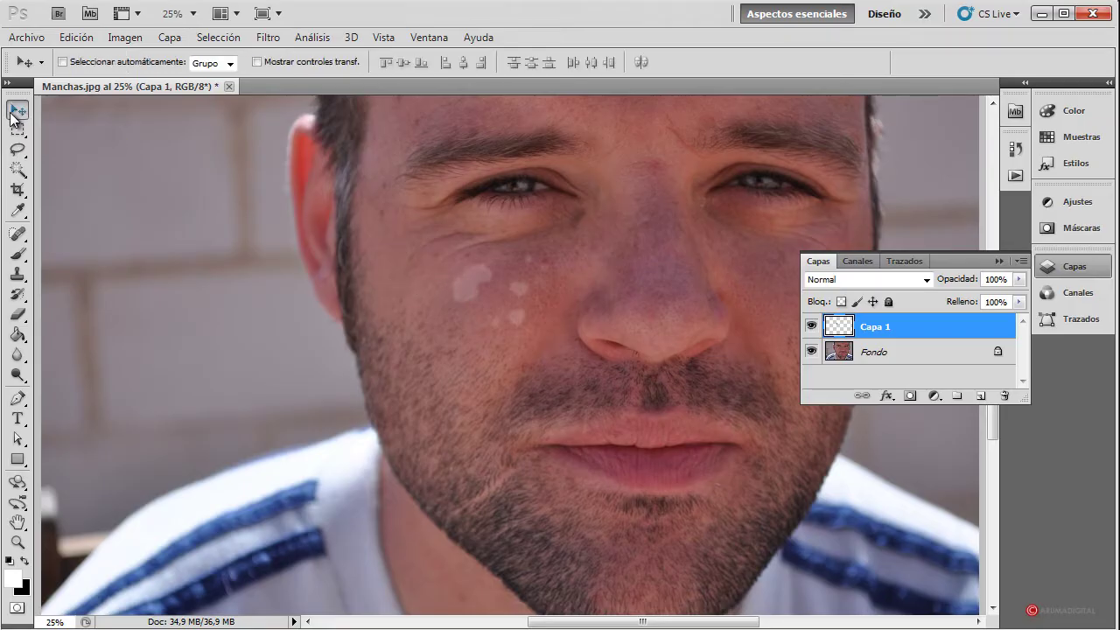
pyautogui.moveTo(435, 279); pyautogui.dragTo(471, 288)
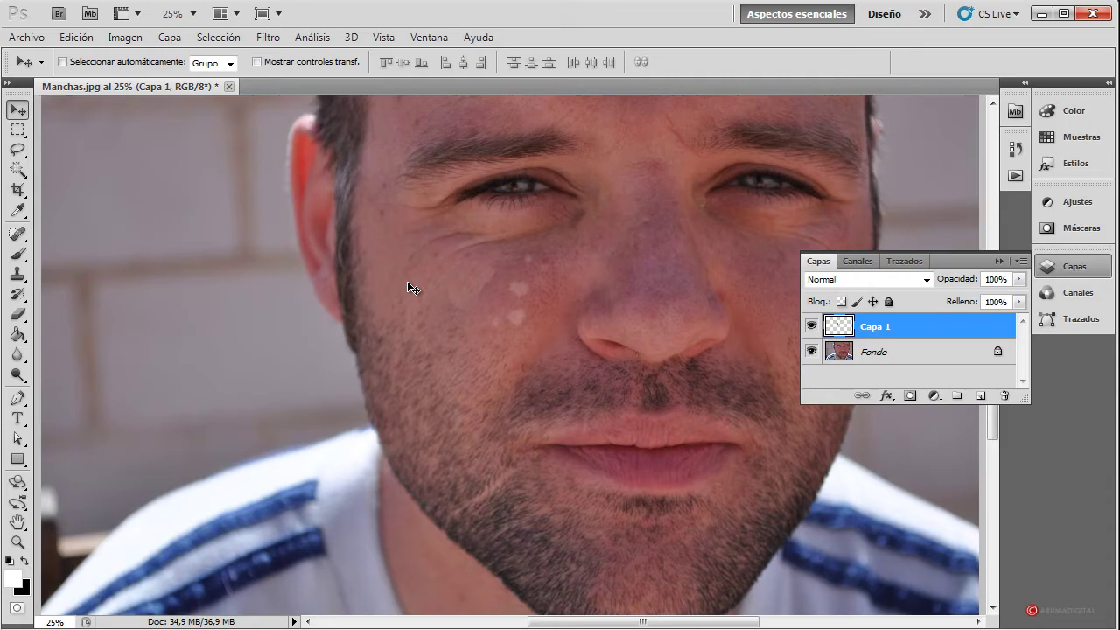
# Set up a soft Eraser (size 100, hardness 3%) and zoom to 50%
pyautogui.click(18, 317)
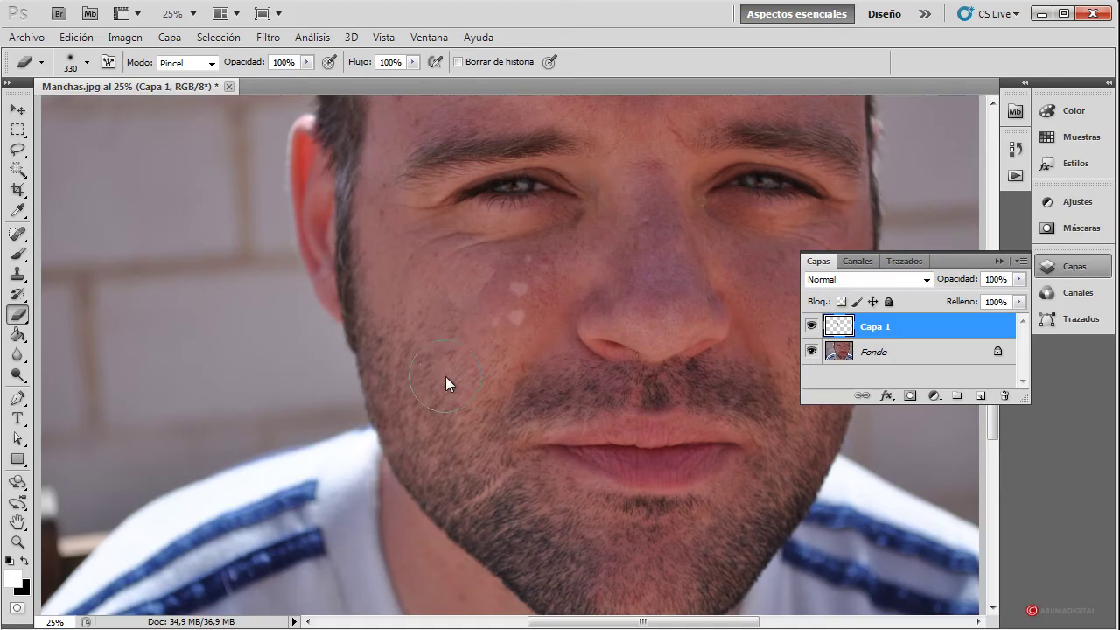
pyautogui.press(']')
pyautogui.moveTo(429, 349)
pyautogui.mouseDown()
pyautogui.moveTo(516, 349)
pyautogui.moveTo(394, 345)
pyautogui.mouseUp()
pyautogui.click(85, 63)
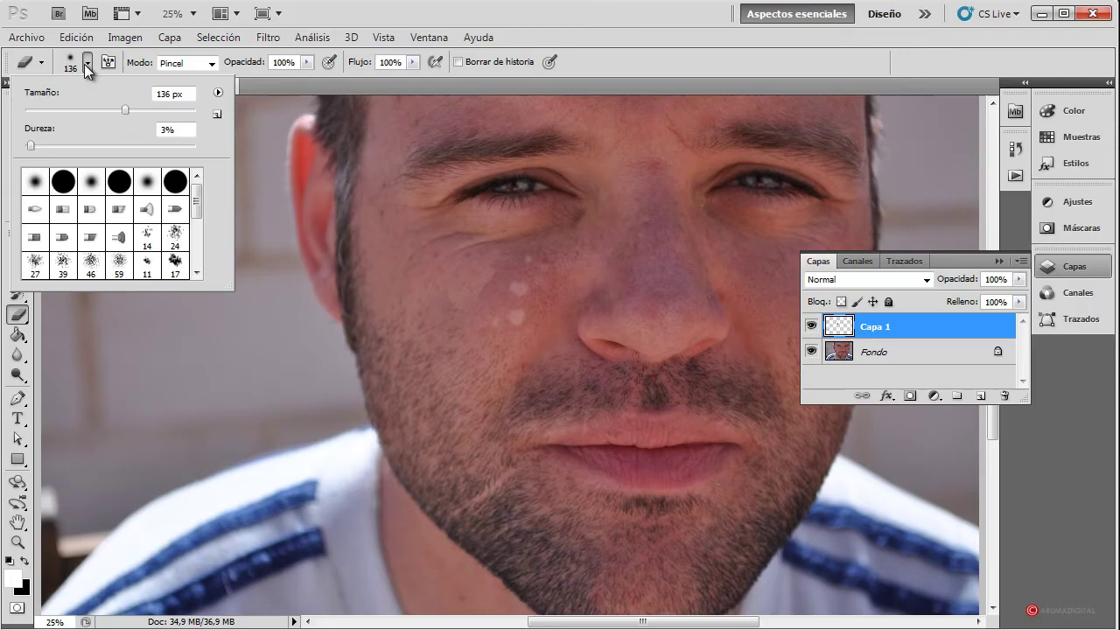
pyautogui.moveTo(30, 145); pyautogui.dragTo(26, 145)
pyautogui.click(489, 7)
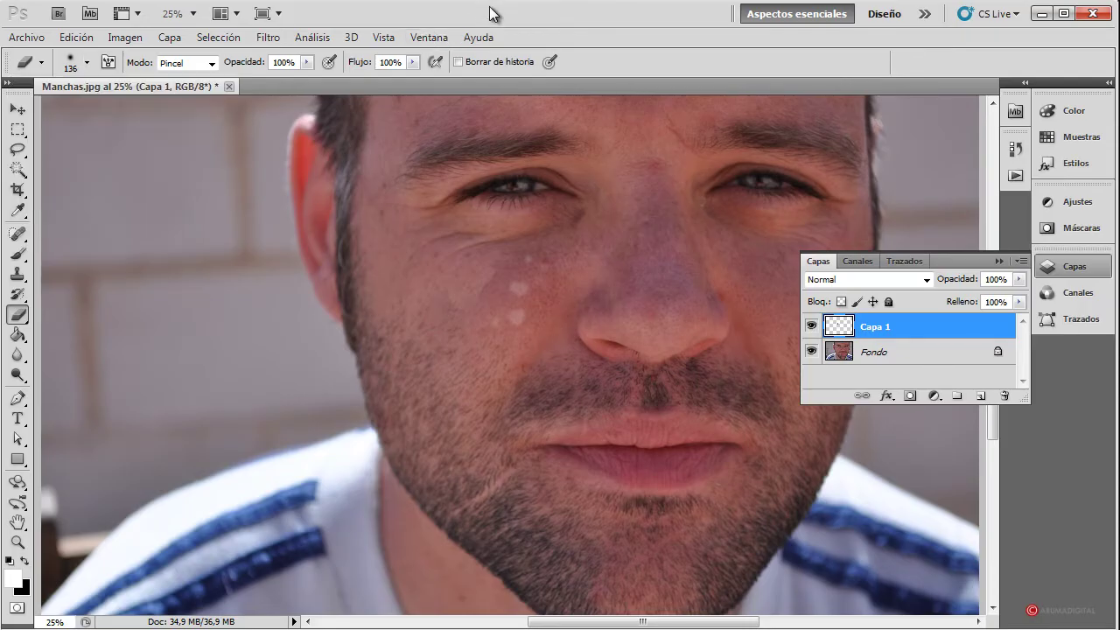
pyautogui.moveTo(68, 621); pyautogui.dragTo(31, 619)
pyautogui.write('50')
pyautogui.press('Return')
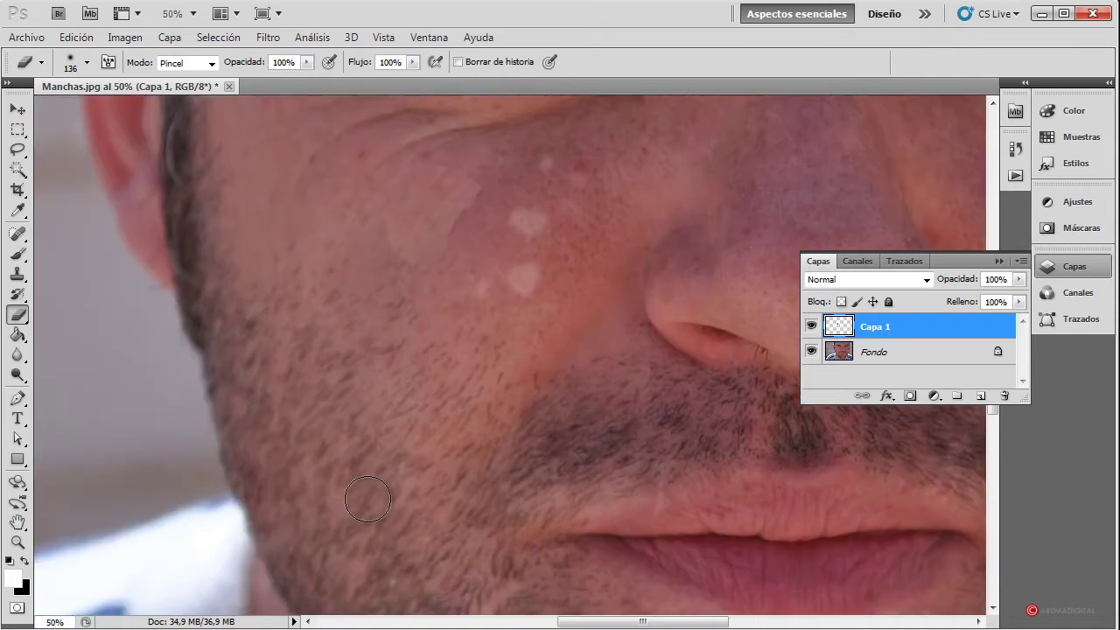
# Erase the skin patch's edges so it blends into the cheek
pyautogui.click(511, 229)
pyautogui.press('[')
pyautogui.press('[')
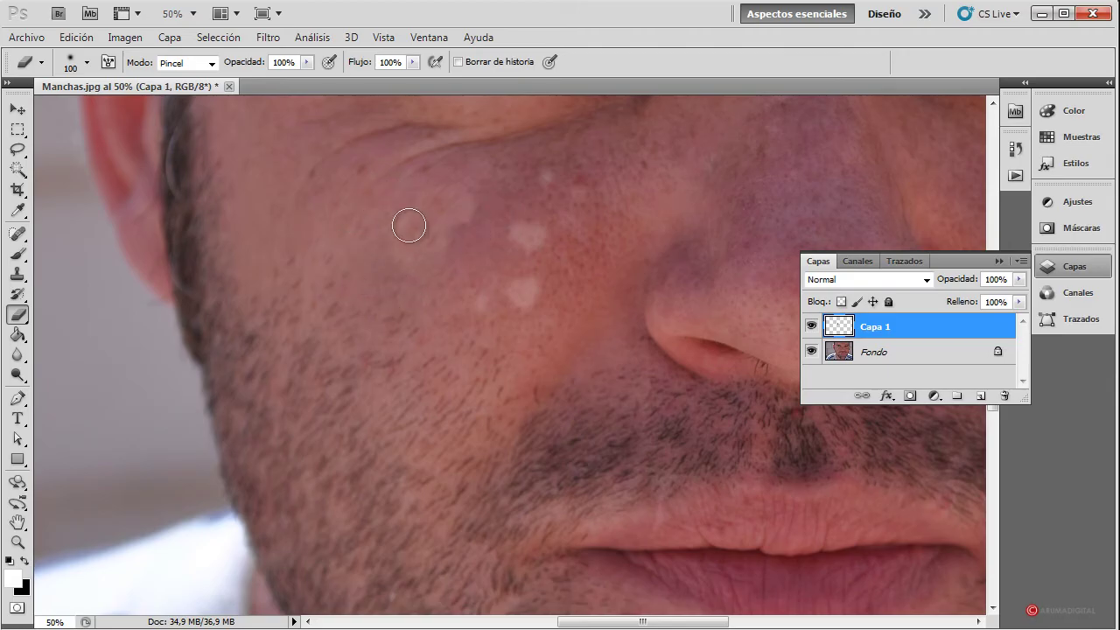
pyautogui.moveTo(399, 228); pyautogui.dragTo(407, 249)
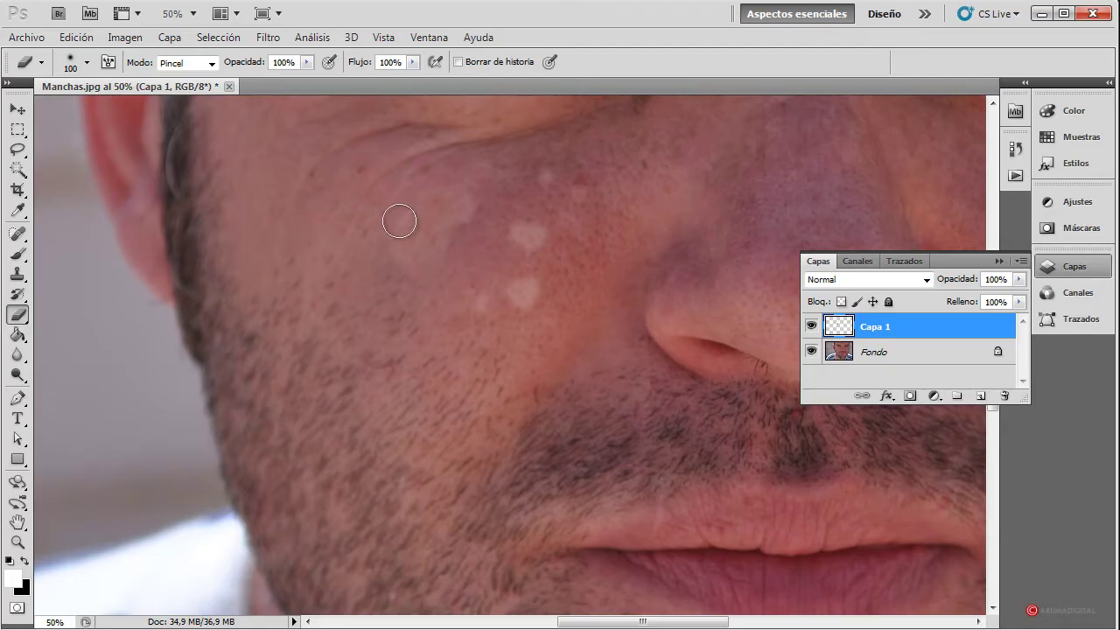
pyautogui.click(444, 209)
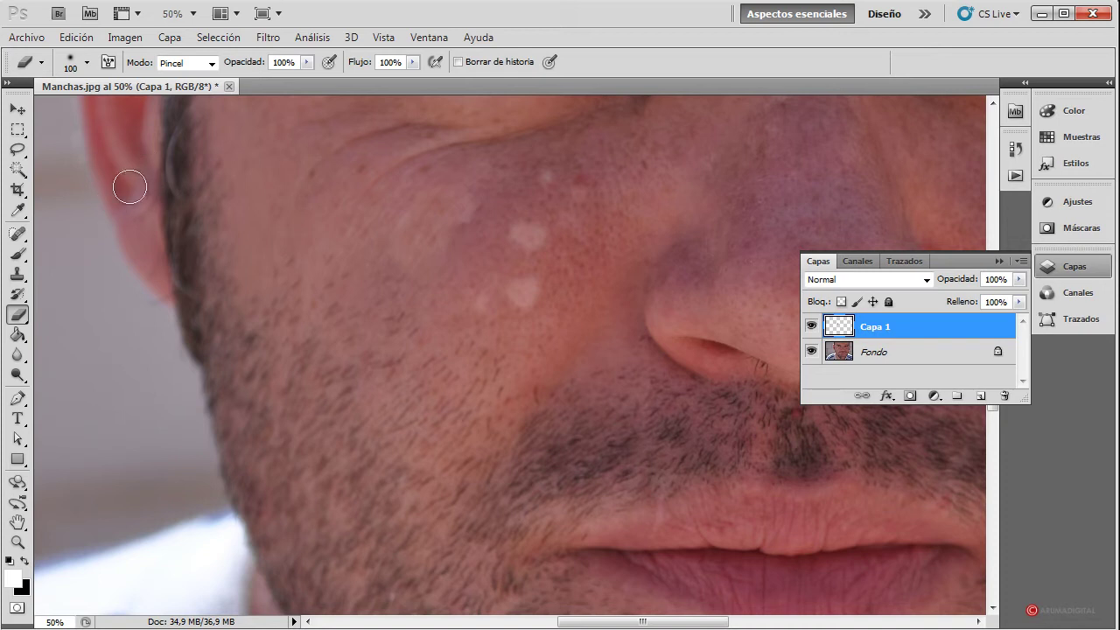
pyautogui.click(124, 36)
pyautogui.moveTo(137, 81)
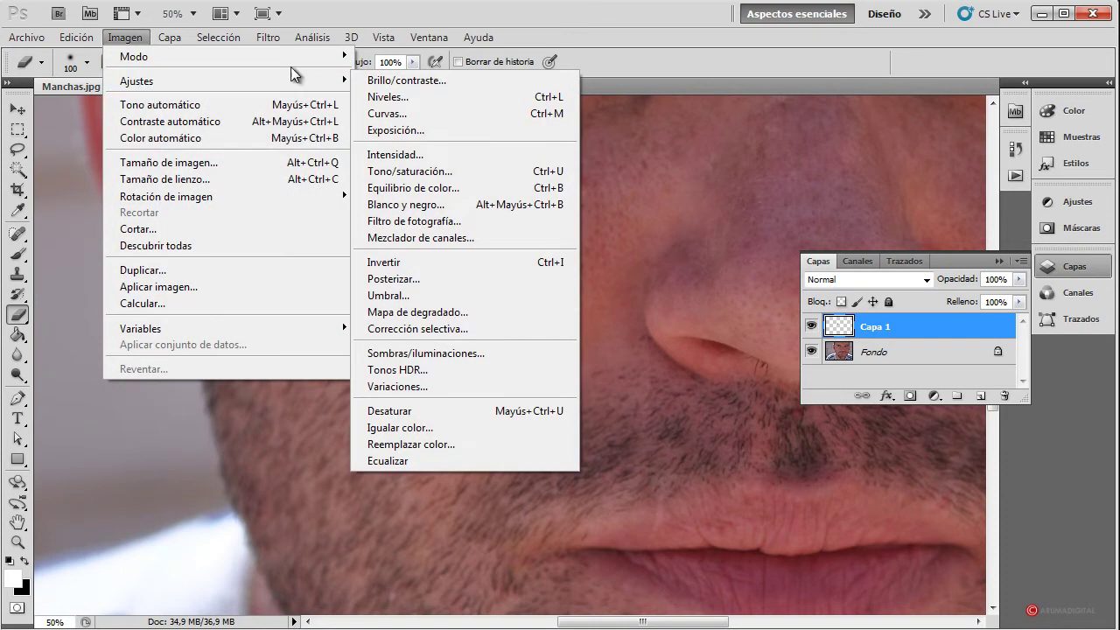
# Apply Hue/Saturation to the patch with Tono -6 and Luminosidad -5
pyautogui.click(403, 171)
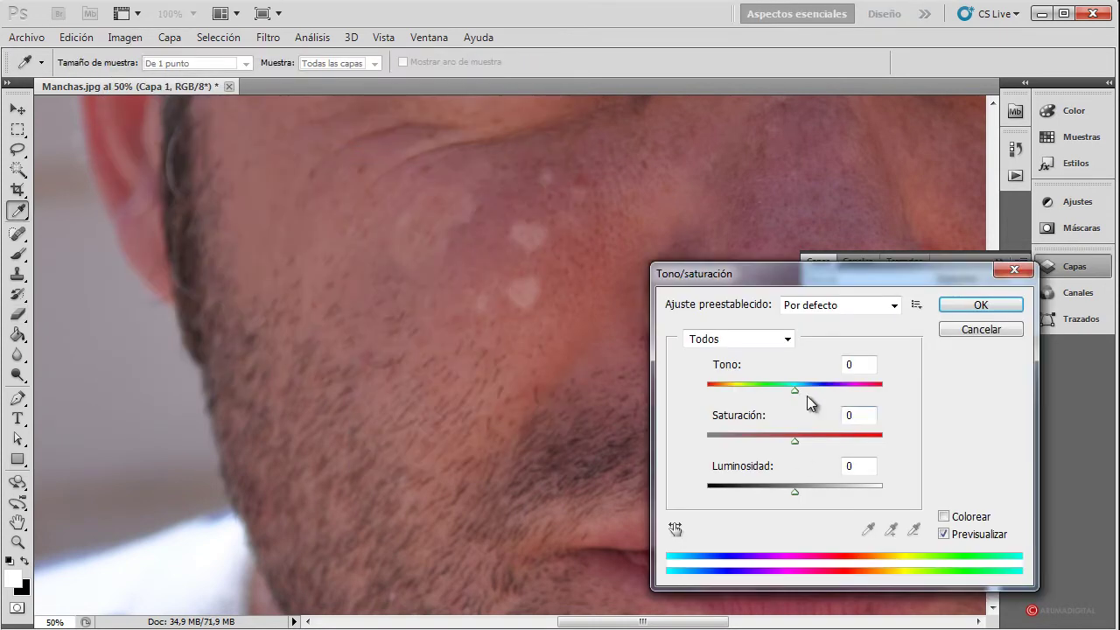
pyautogui.moveTo(794, 395); pyautogui.dragTo(792, 396)
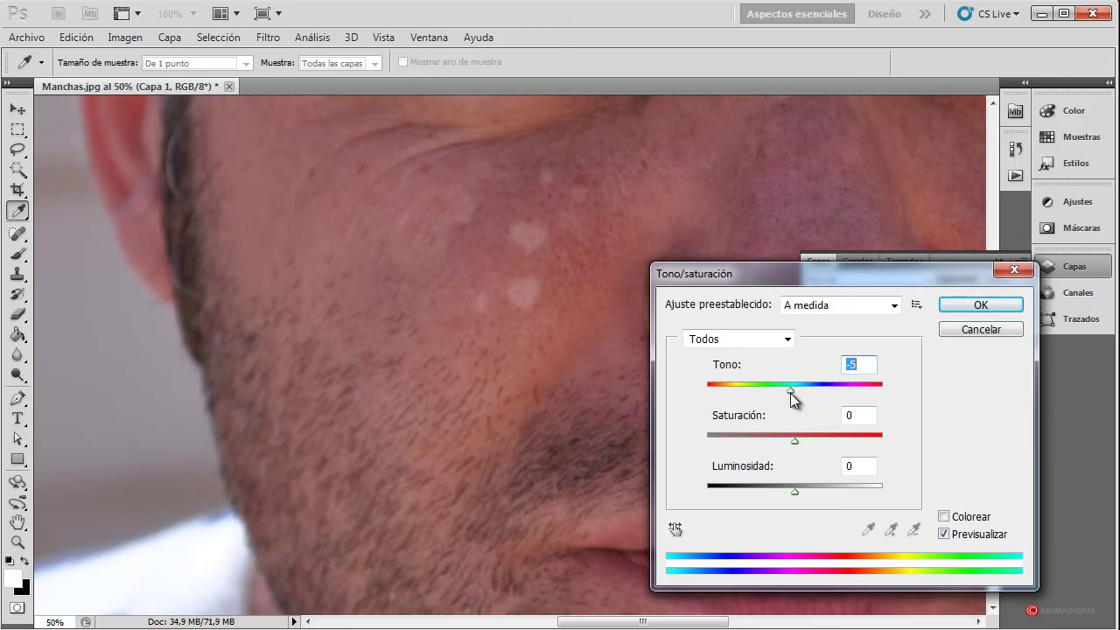
pyautogui.click(794, 492)
pyautogui.moveTo(789, 489); pyautogui.dragTo(790, 489)
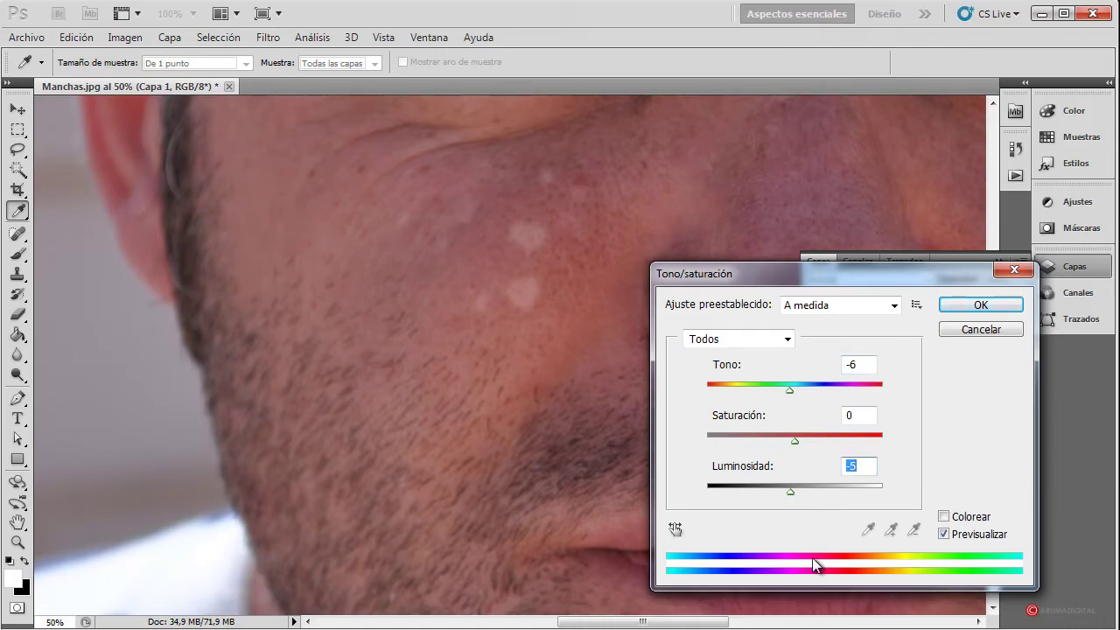
pyautogui.click(971, 306)
pyautogui.press('e')
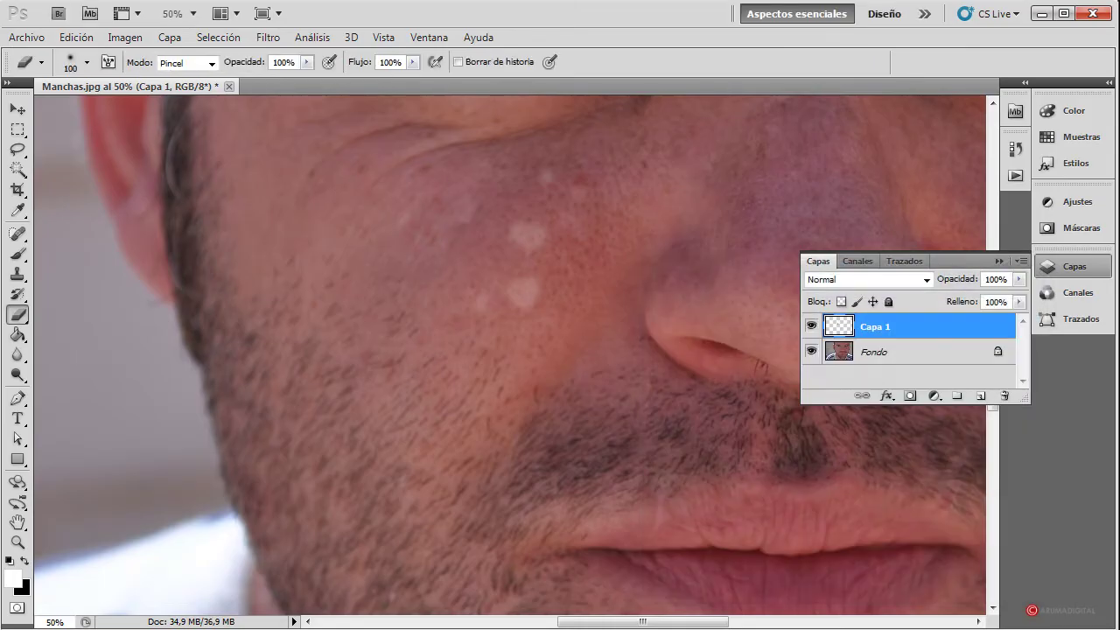
# Return to 25% zoom and get rid of Capa 1, leaving only Fondo
pyautogui.write('25')
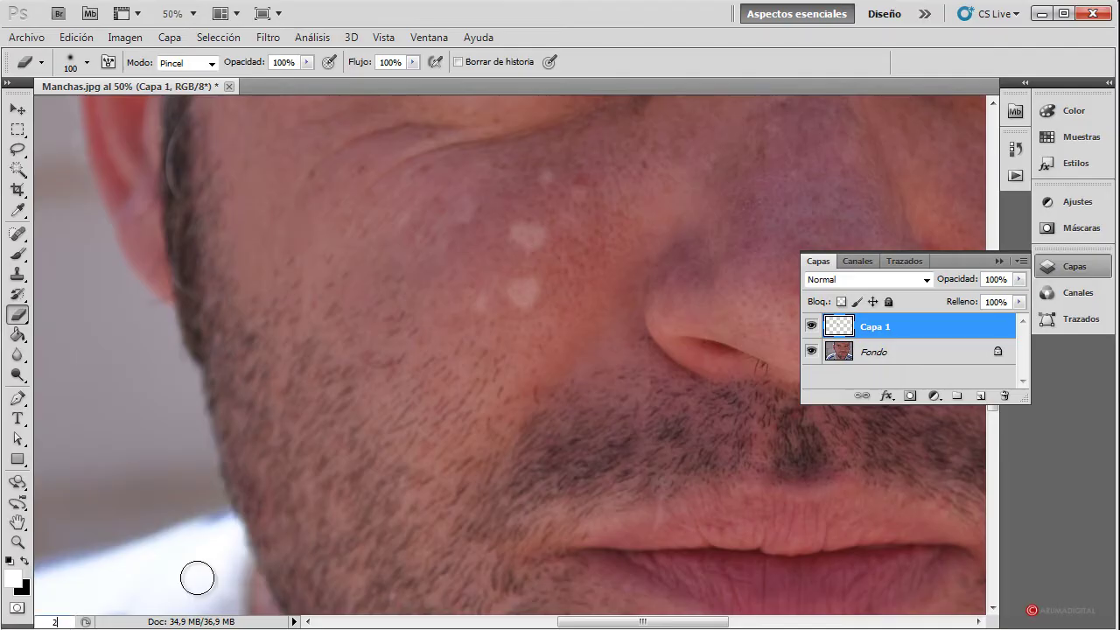
pyautogui.press('Return')
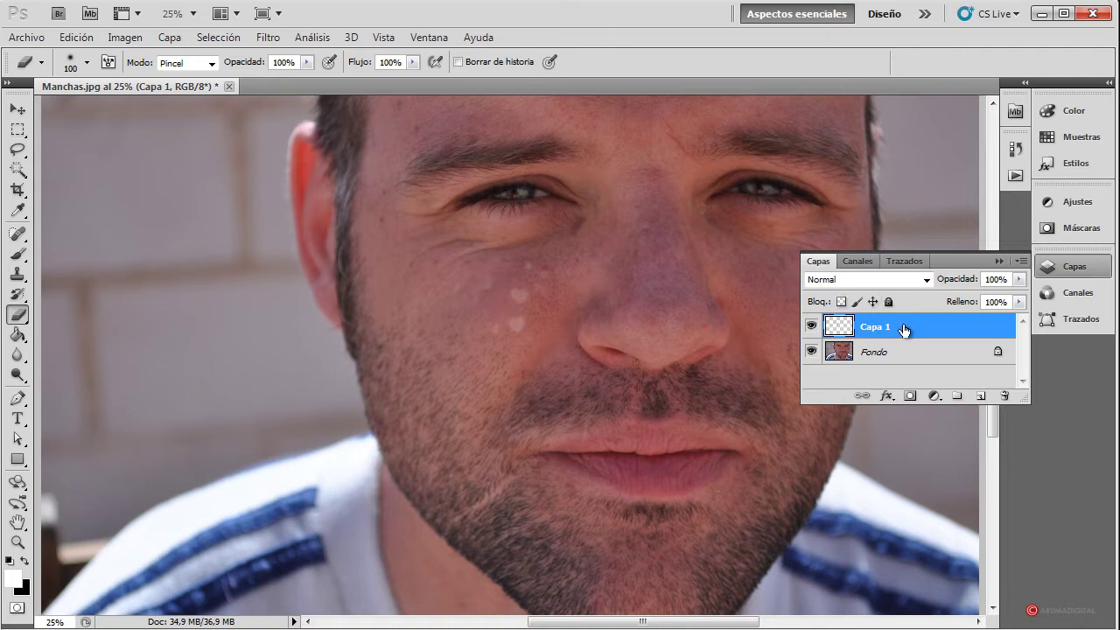
pyautogui.hotkey('ctrl', 'e')
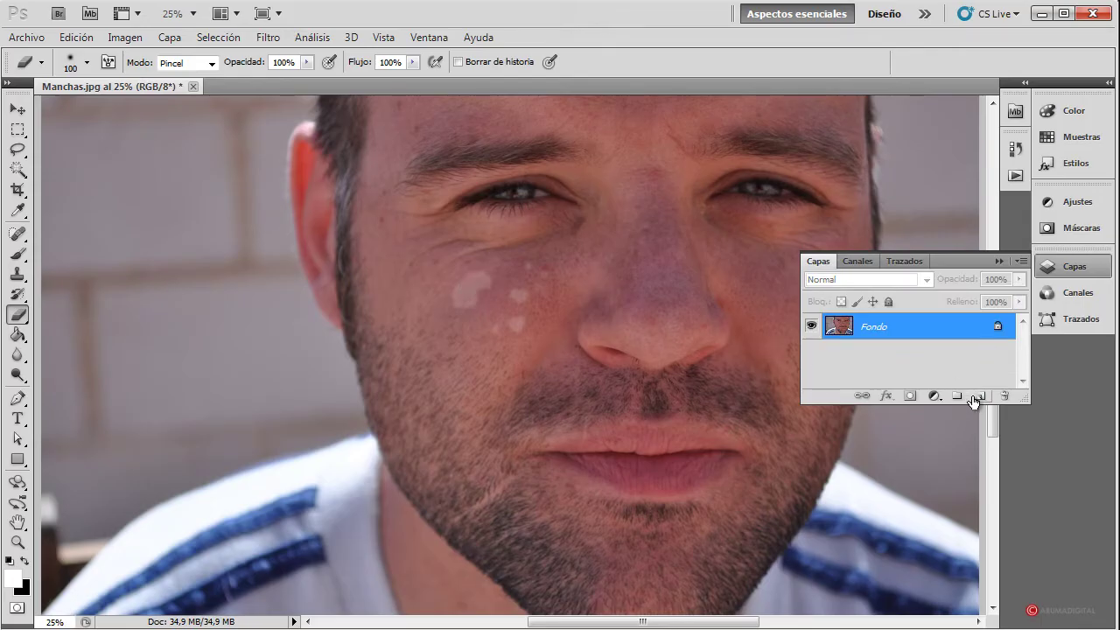
# Duplicate Fondo as Fondo copia and zoom to 50%
pyautogui.moveTo(840, 326); pyautogui.dragTo(979, 396)
pyautogui.doubleClick(55, 622)
pyautogui.write('50')
pyautogui.press('Return')
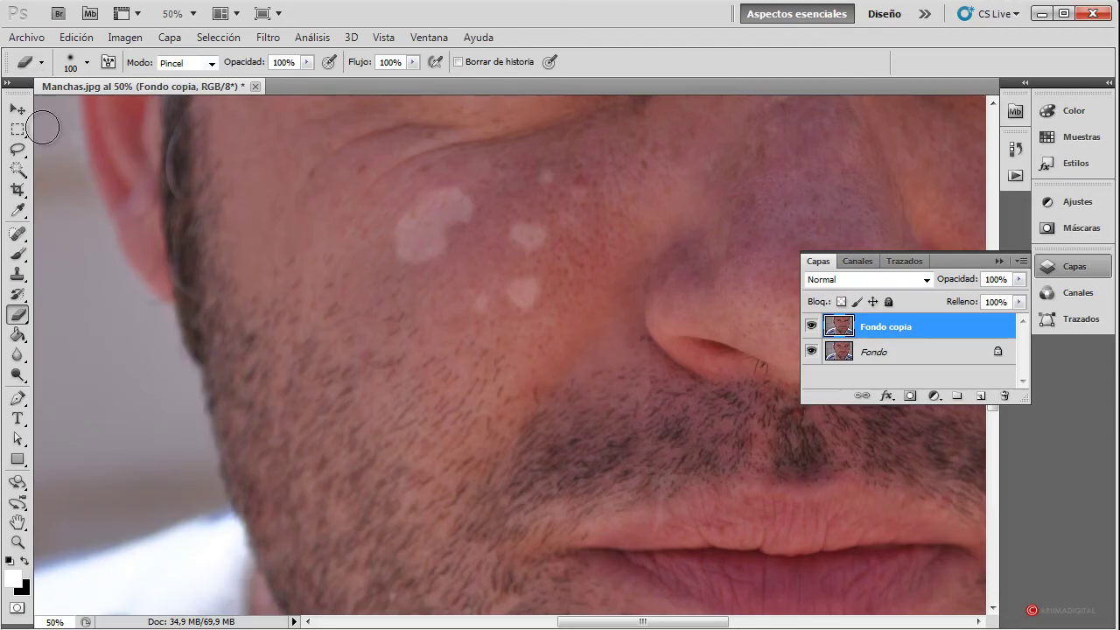
# Try the Spot Healing Brush on the large pale spot, then undo it
pyautogui.click(17, 234)
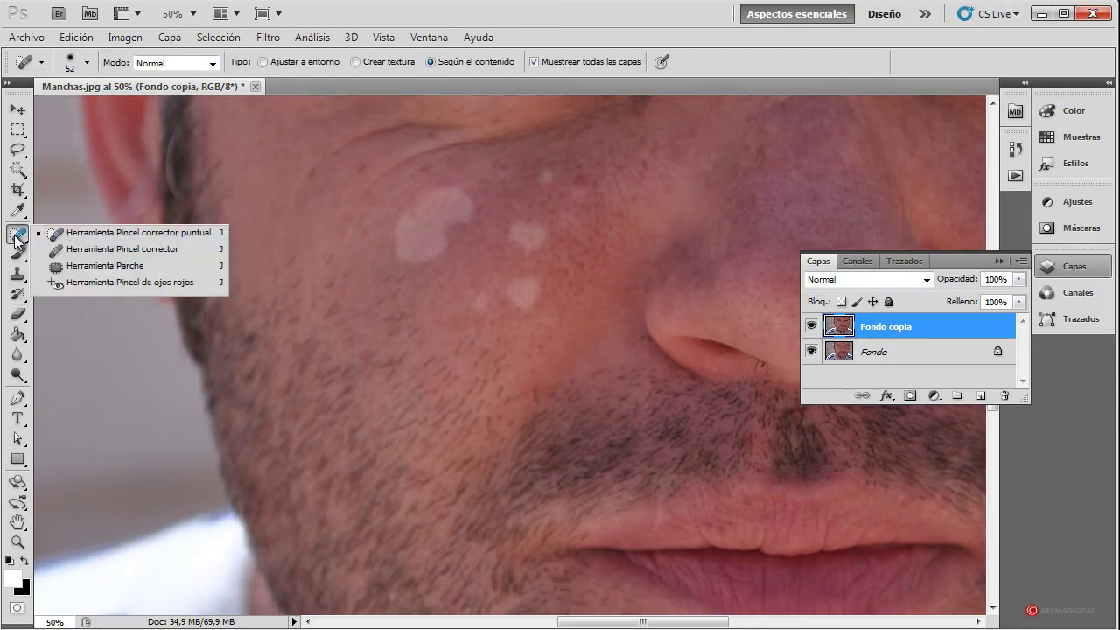
pyautogui.click(81, 236)
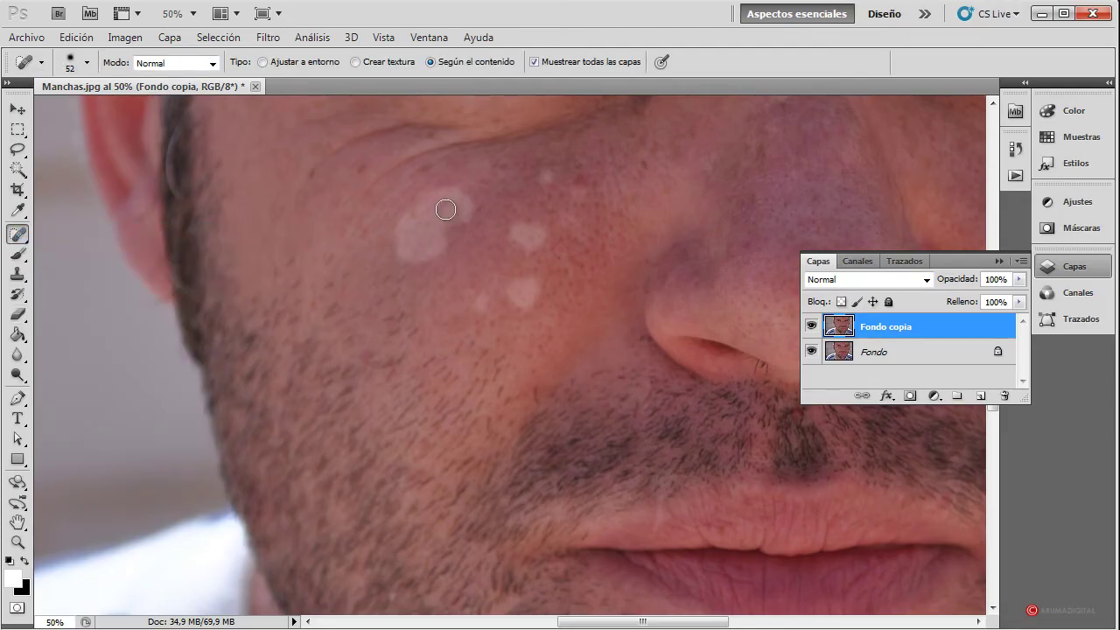
pyautogui.moveTo(422, 192)
pyautogui.mouseDown()
pyautogui.moveTo(397, 250)
pyautogui.moveTo(468, 208)
pyautogui.mouseUp()
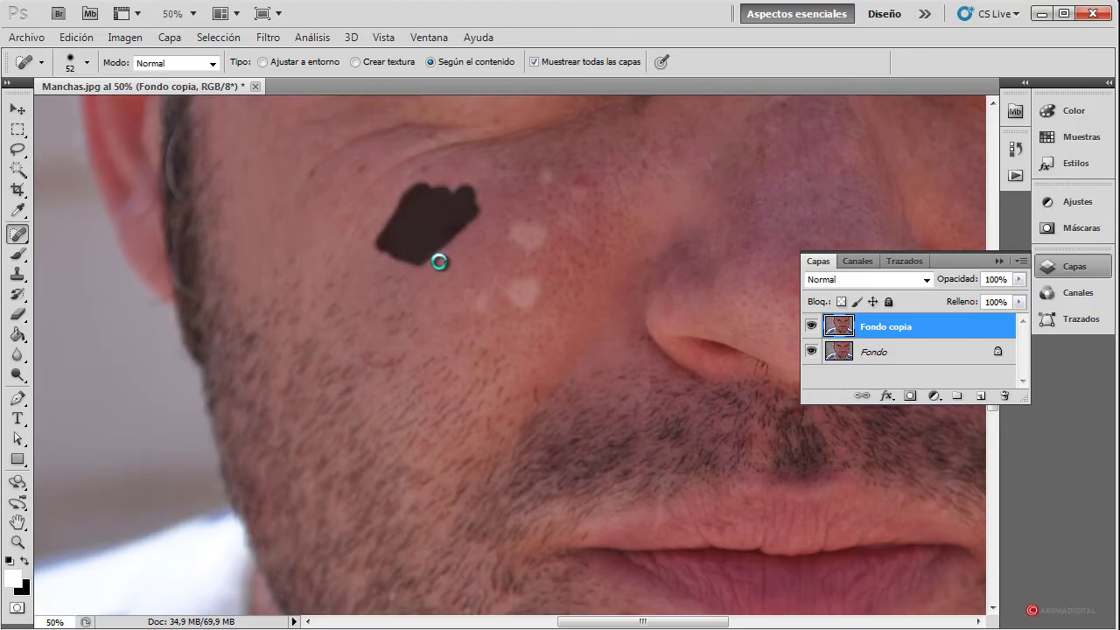
pyautogui.moveTo(443, 246)
pyautogui.mouseDown()
pyautogui.moveTo(458, 234)
pyautogui.moveTo(388, 258)
pyautogui.moveTo(450, 192)
pyautogui.mouseUp()
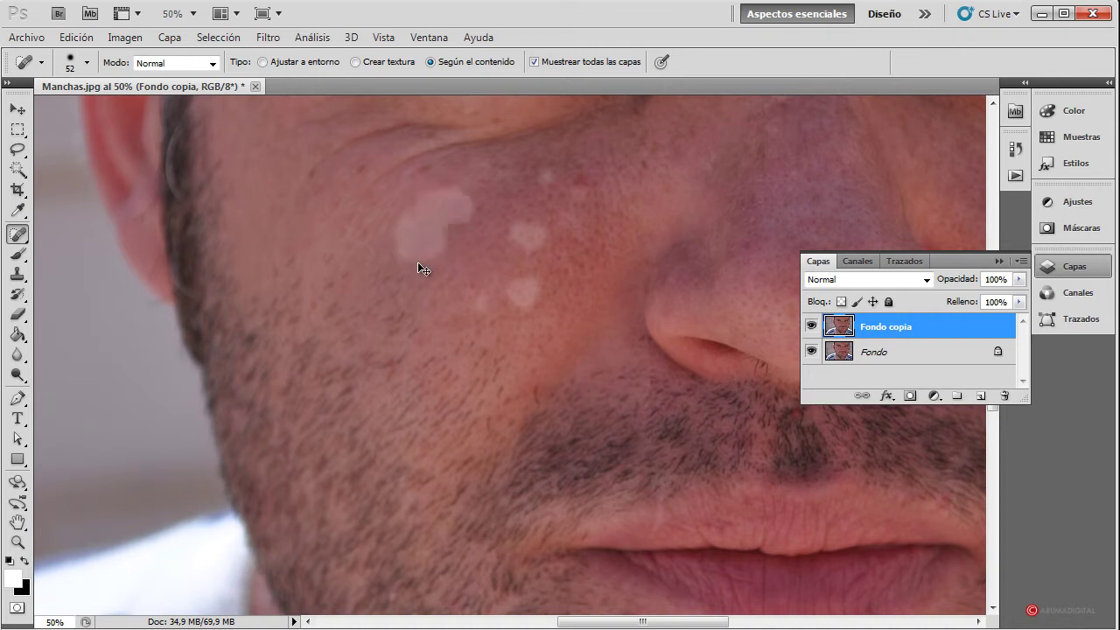
pyautogui.hotkey('ctrl', 'z')
# Heal the large and lower pale spots with Alt-sampled Healing Brush, undoing the last stroke
pyautogui.rightClick(17, 236)
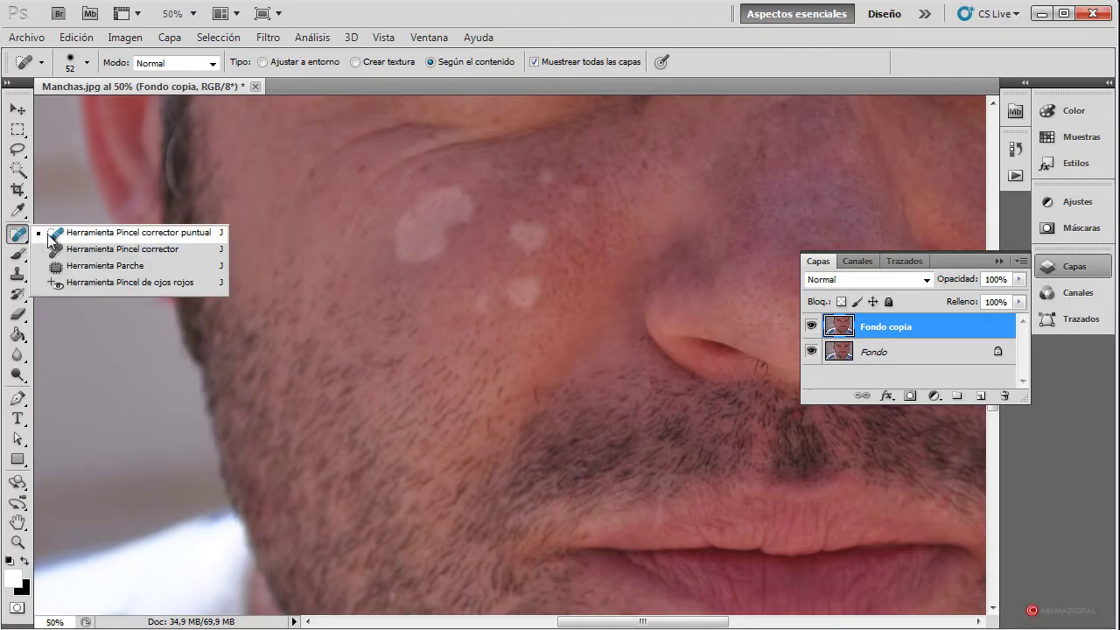
pyautogui.click(87, 248)
pyautogui.press('alt')
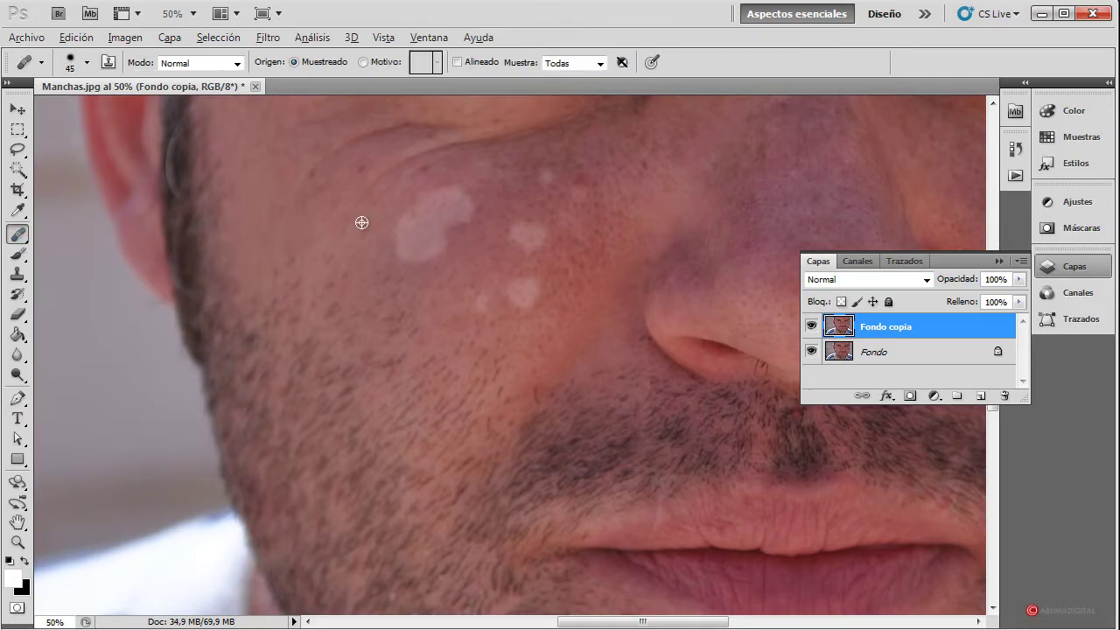
pyautogui.keyDown('alt'); pyautogui.click(365, 225); pyautogui.keyUp('alt')
pyautogui.press('alt')
pyautogui.keyDown('alt'); pyautogui.click(350, 222); pyautogui.keyUp('alt')
pyautogui.moveTo(388, 236); pyautogui.dragTo(450, 192)
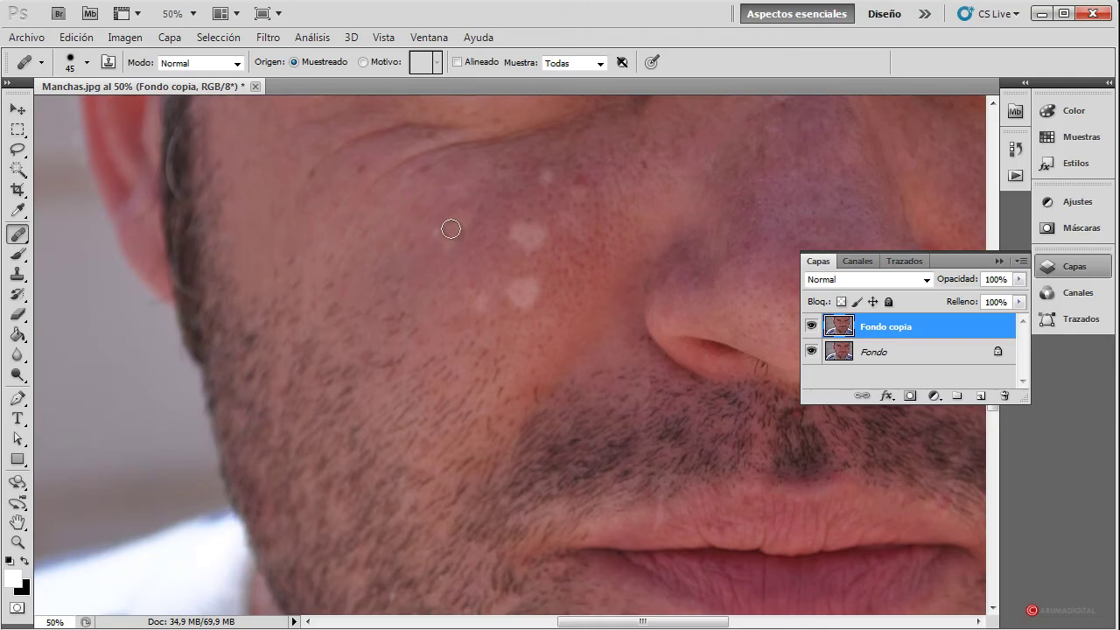
pyautogui.click(523, 293)
pyautogui.hotkey('ctrl', 'z')
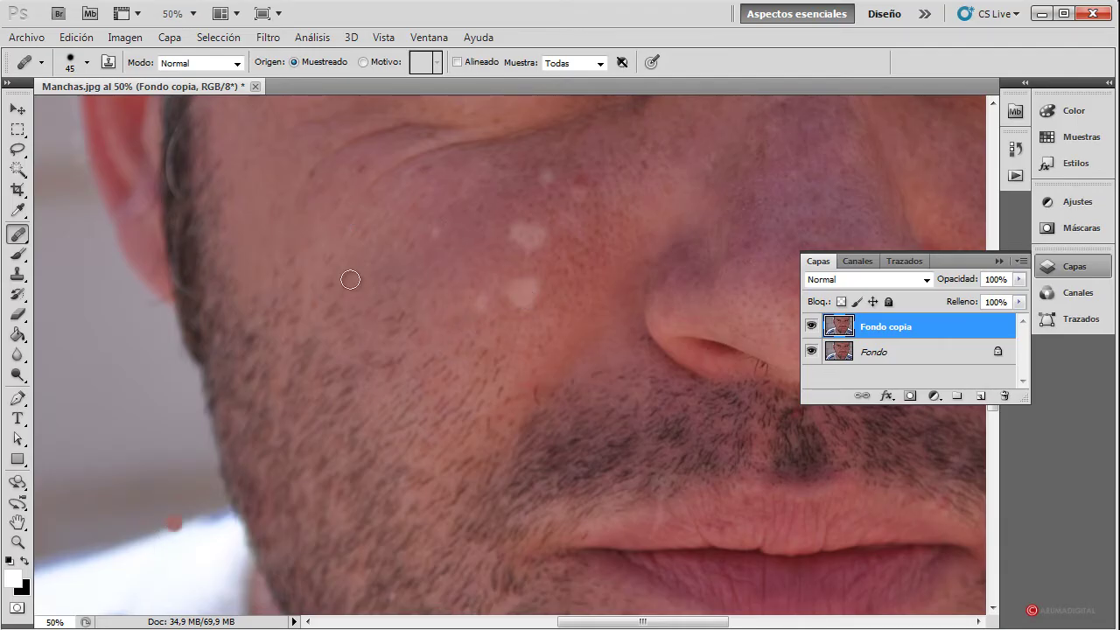
# Zoom out to 25%, delete Fondo copia, and dismiss the invalid-value error
pyautogui.doubleClick(72, 619)
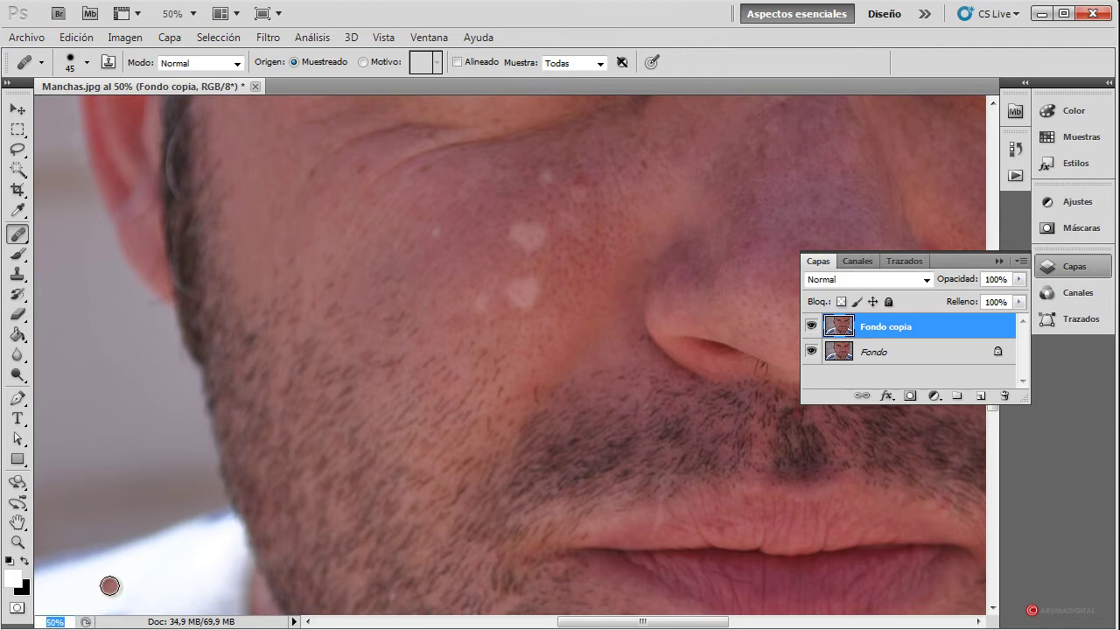
pyautogui.write('25')
pyautogui.press('Return')
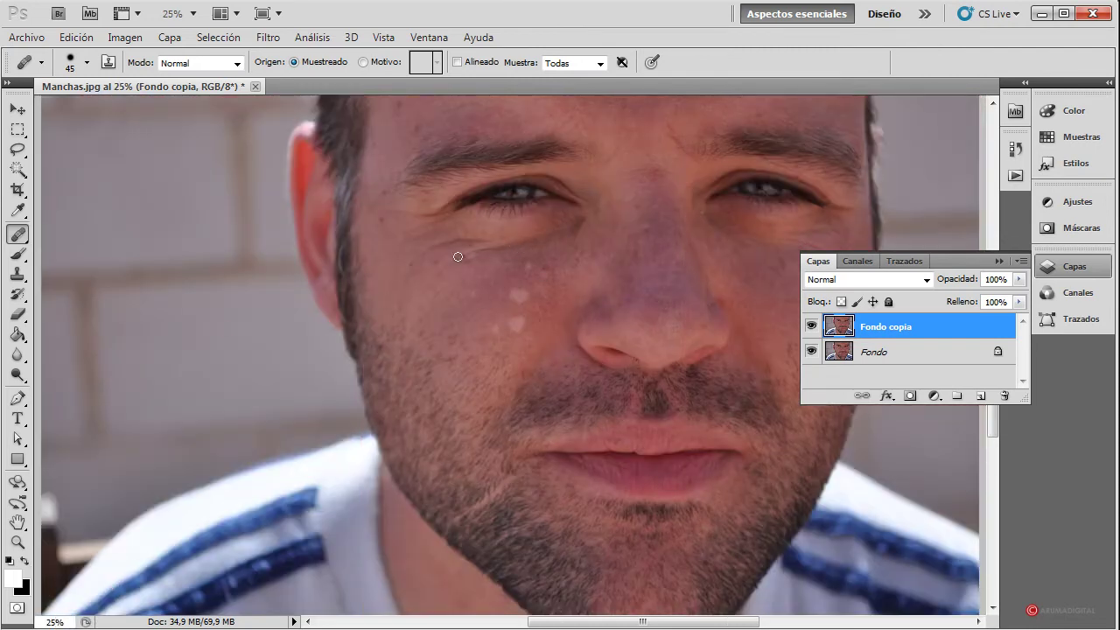
pyautogui.doubleClick(50, 621)
pyautogui.press('BackSpace')
pyautogui.click(520, 324)
pyautogui.moveTo(919, 328); pyautogui.dragTo(1006, 397)
pyautogui.click(538, 270)
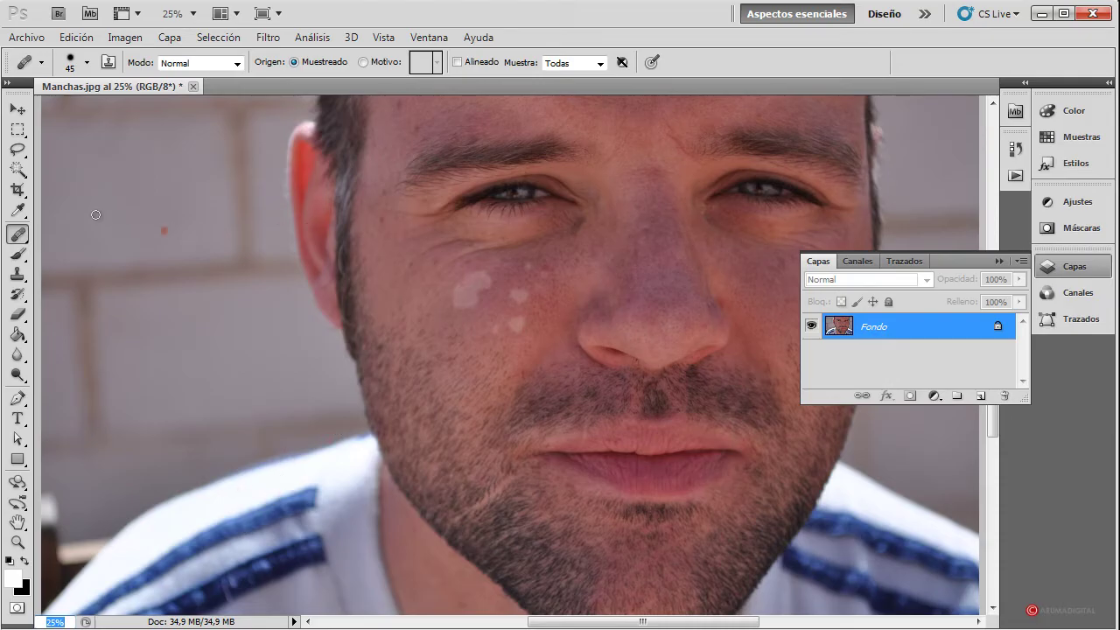
# Choose the Magic Wand and zoom to 50% on the cheek
pyautogui.click(18, 169)
pyautogui.click(54, 169)
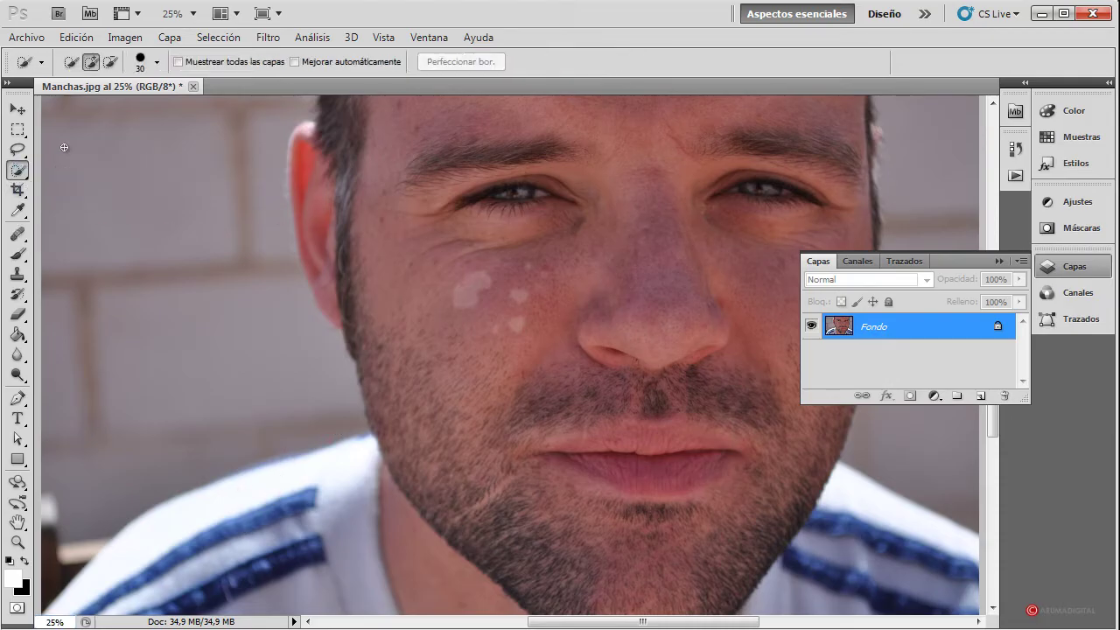
pyautogui.click(14, 178)
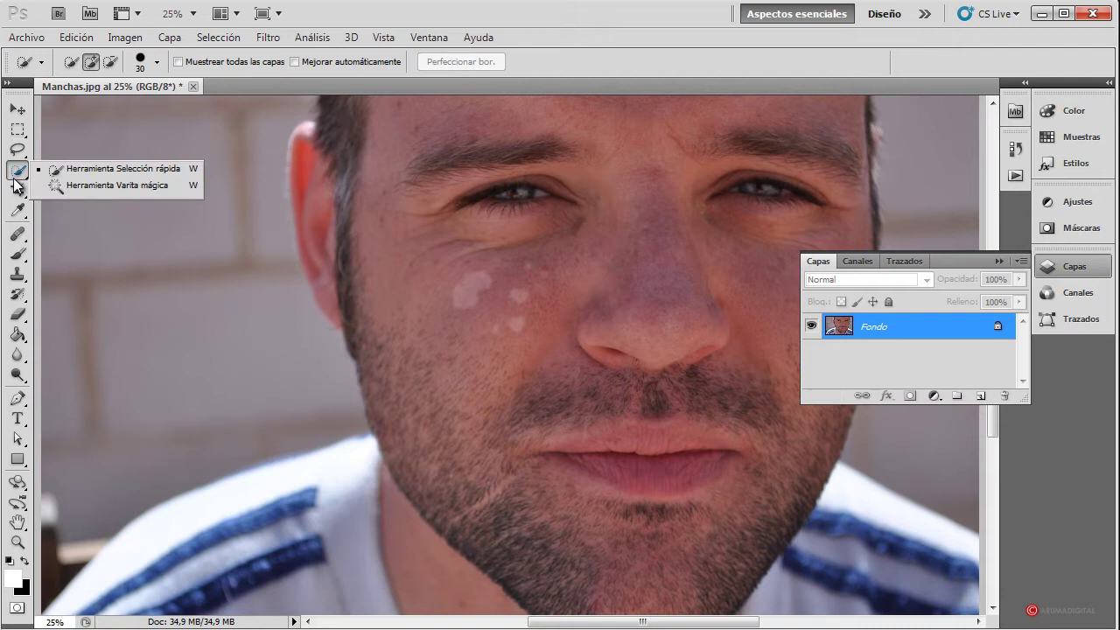
pyautogui.click(81, 187)
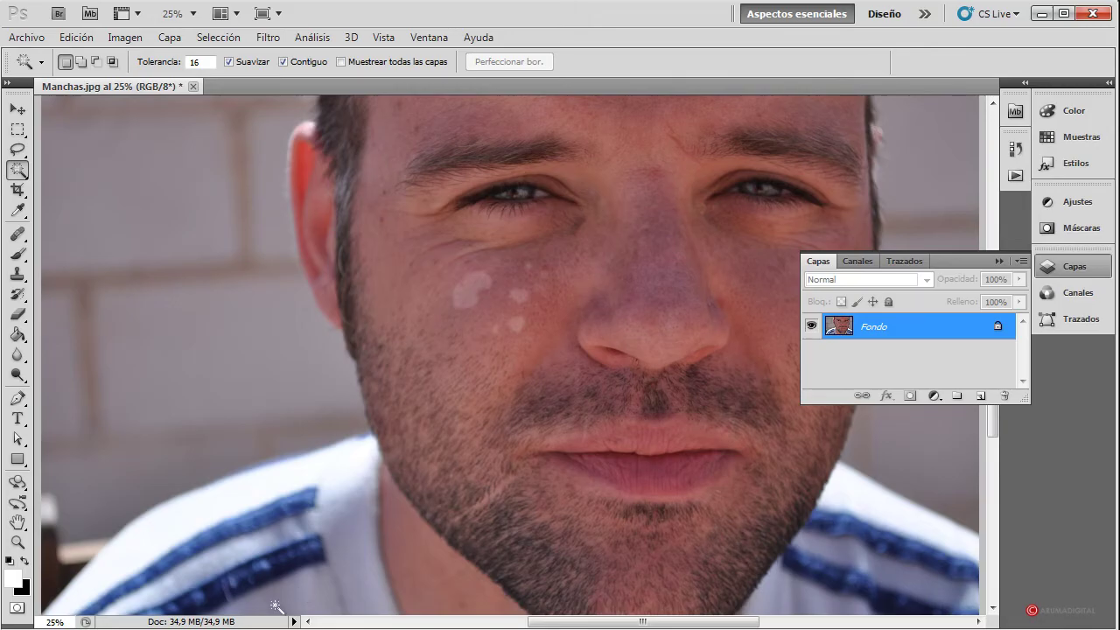
pyautogui.click(66, 622)
pyautogui.write('50')
pyautogui.press('Return')
pyautogui.scroll(1, 259, 528)
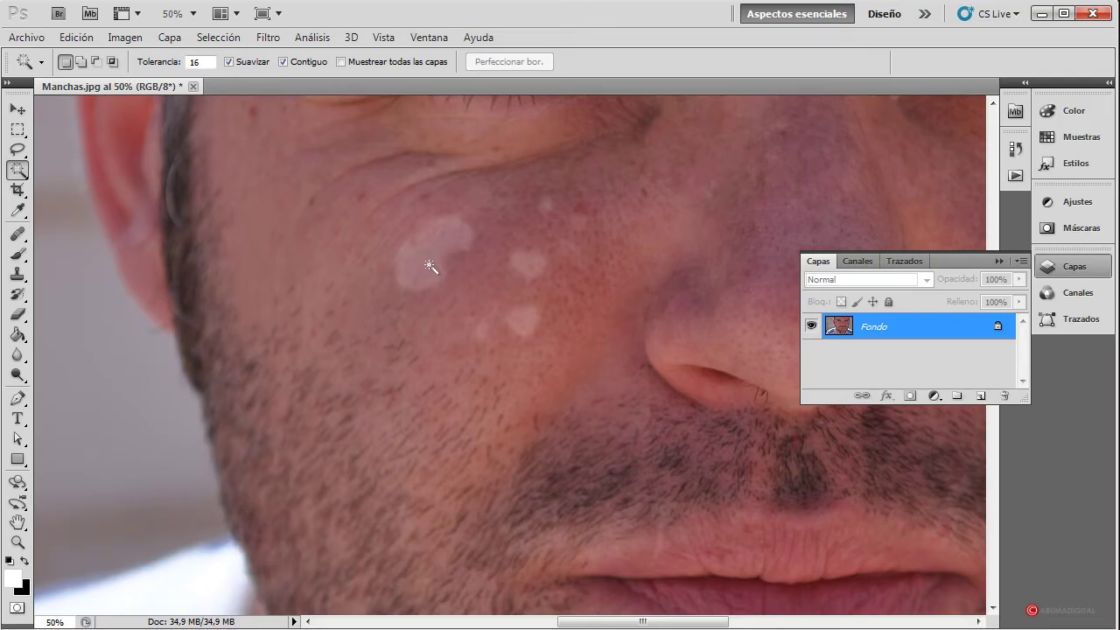
# Try selecting the large pale spot with the Magic Wand, clearing a bad selection
pyautogui.click(200, 62)
pyautogui.write('32')
pyautogui.click(437, 243)
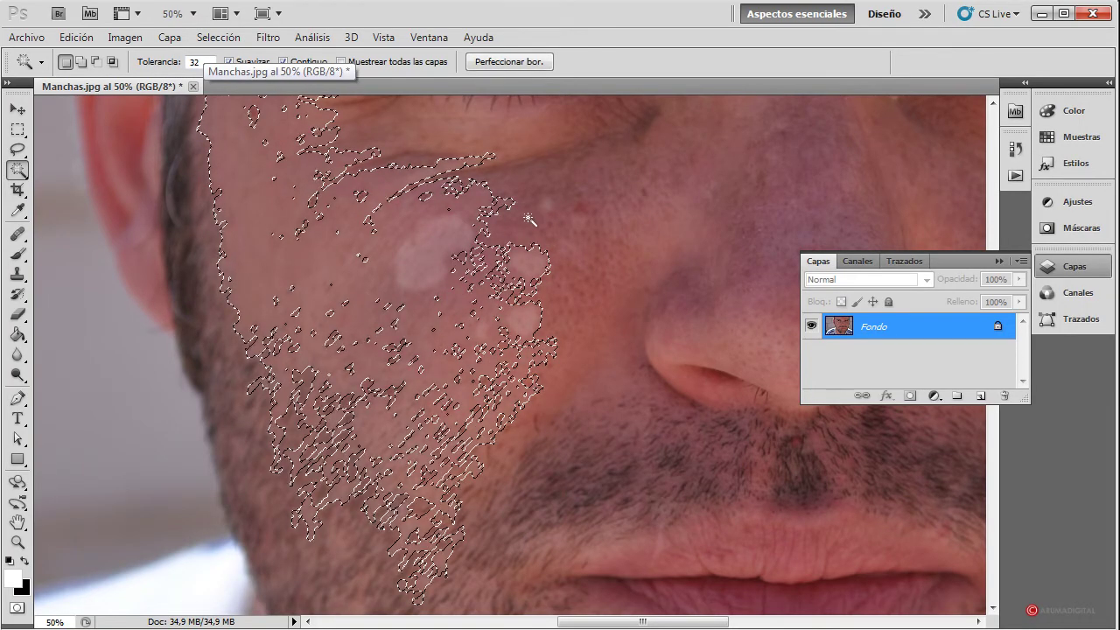
pyautogui.click(432, 254)
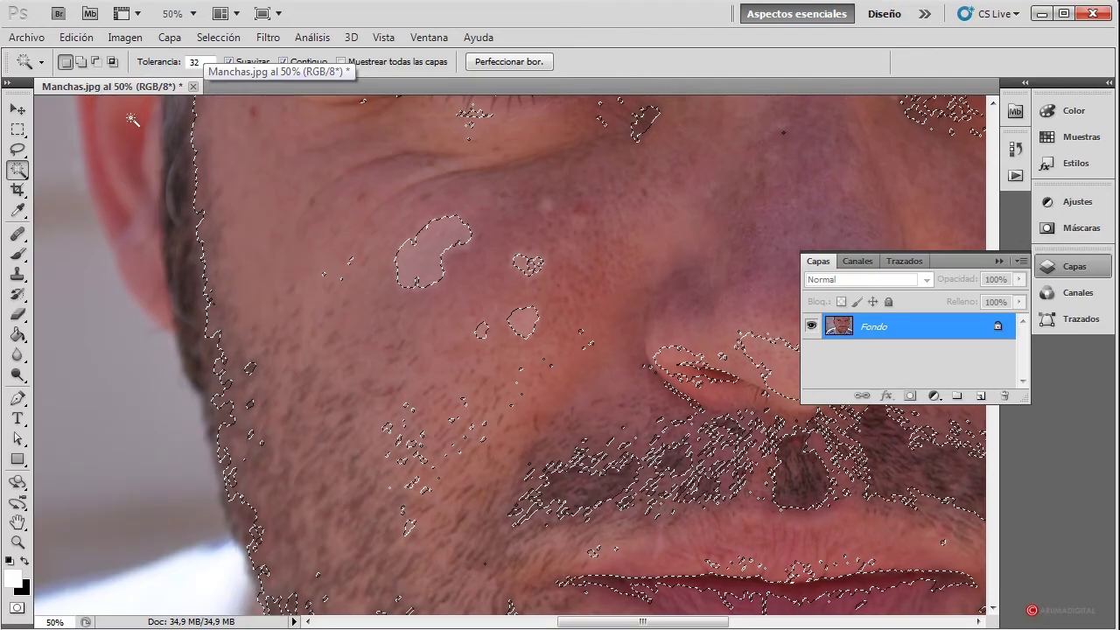
pyautogui.hotkey('ctrl', 'd')
pyautogui.click(421, 257)
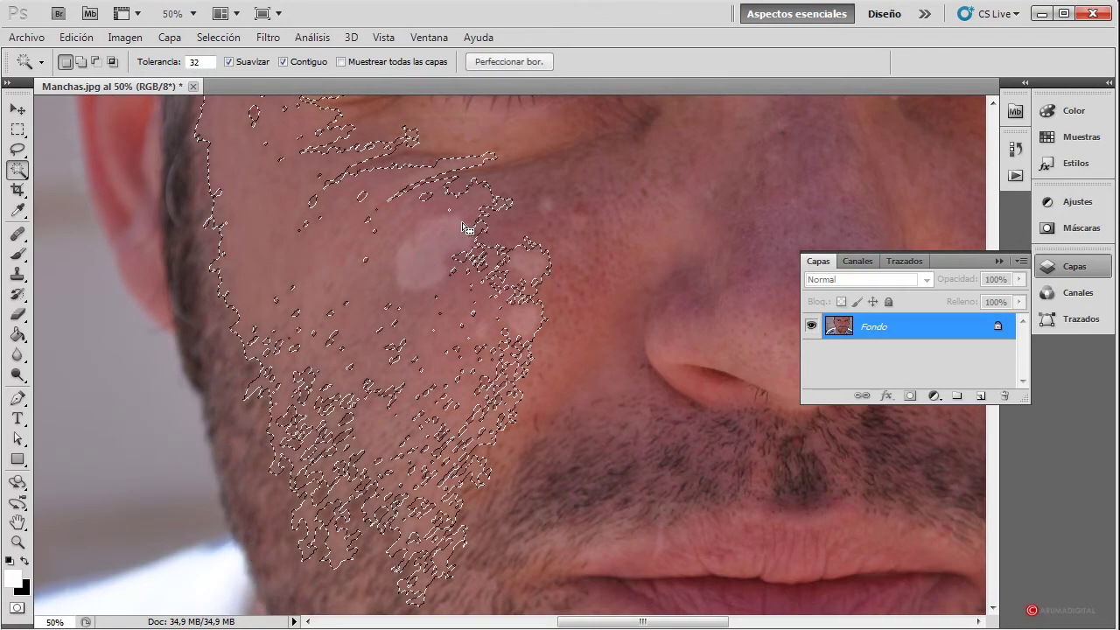
# Set Tolerancia to 16 and reselect the spot, undoing an oversized addition
pyautogui.doubleClick(205, 63)
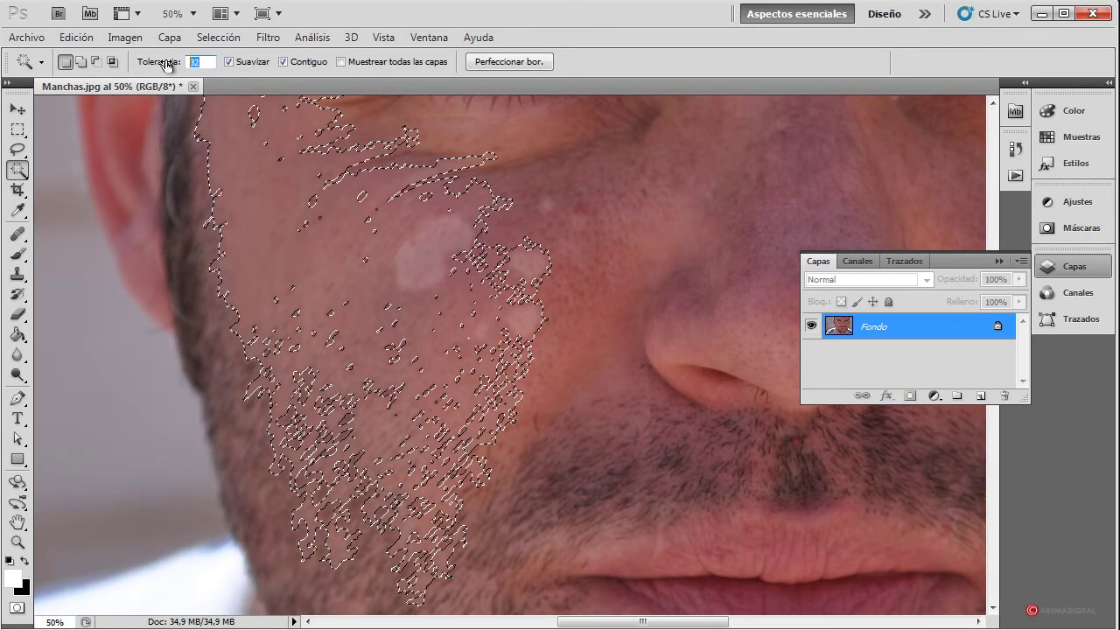
pyautogui.write('16')
pyautogui.click(426, 249)
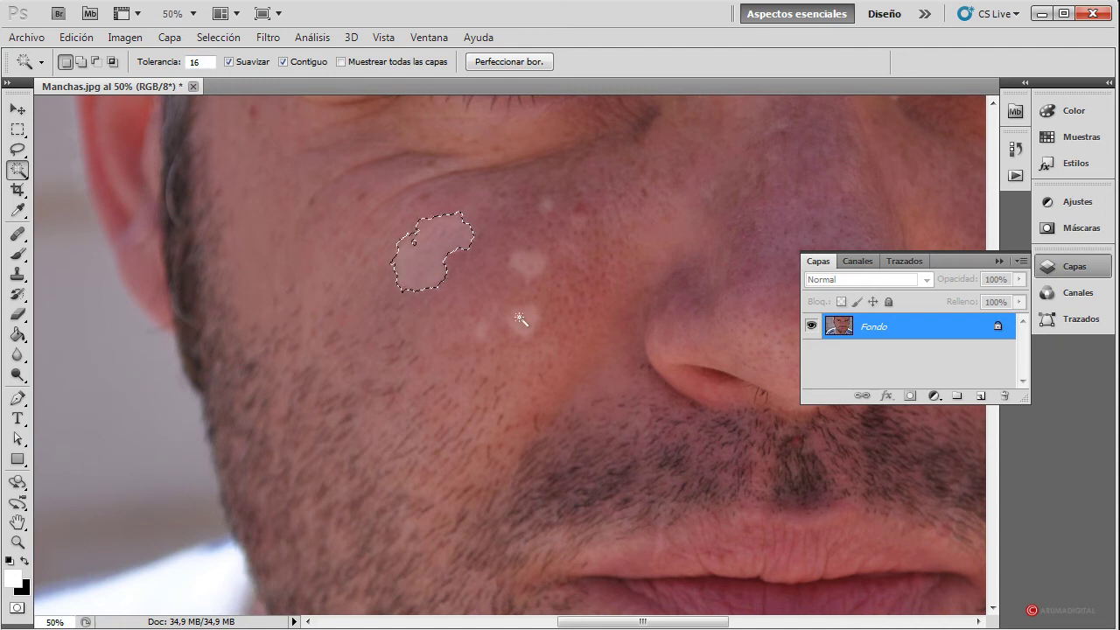
pyautogui.press('shift')
pyautogui.keyDown('shift'); pyautogui.click(529, 266); pyautogui.keyUp('shift')
pyautogui.hotkey('ctrl', 'z')
# Add empty layer Capa 1 above Fondo and begin a lasso selection of the large spot
pyautogui.click(980, 398)
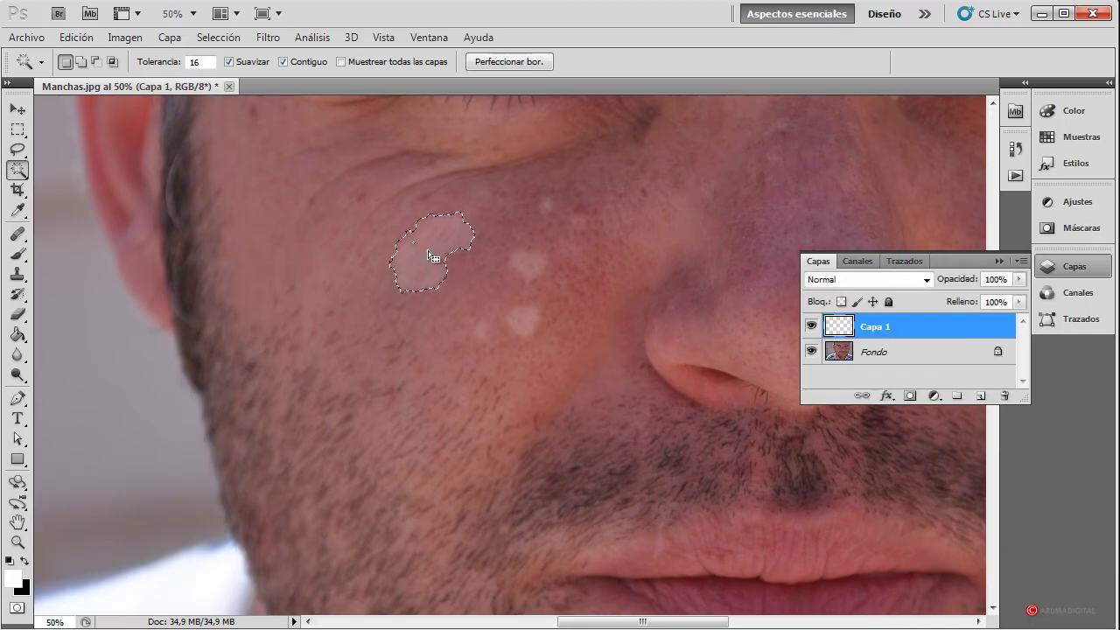
pyautogui.click(16, 150)
pyautogui.click(79, 146)
pyautogui.press('alt')
pyautogui.press('shift')
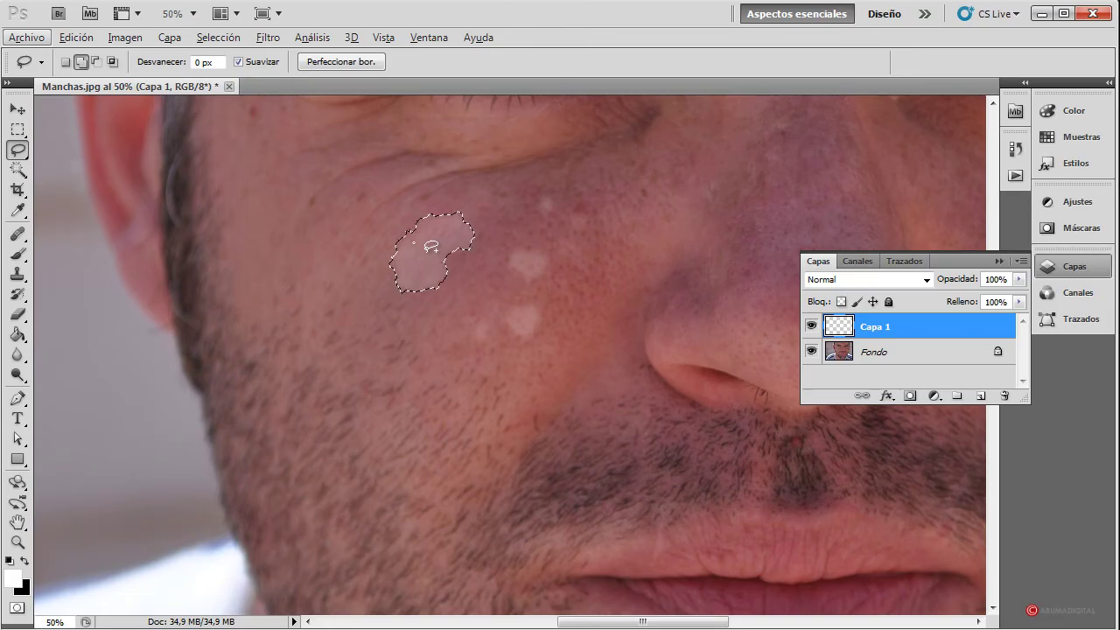
pyautogui.click(431, 245)
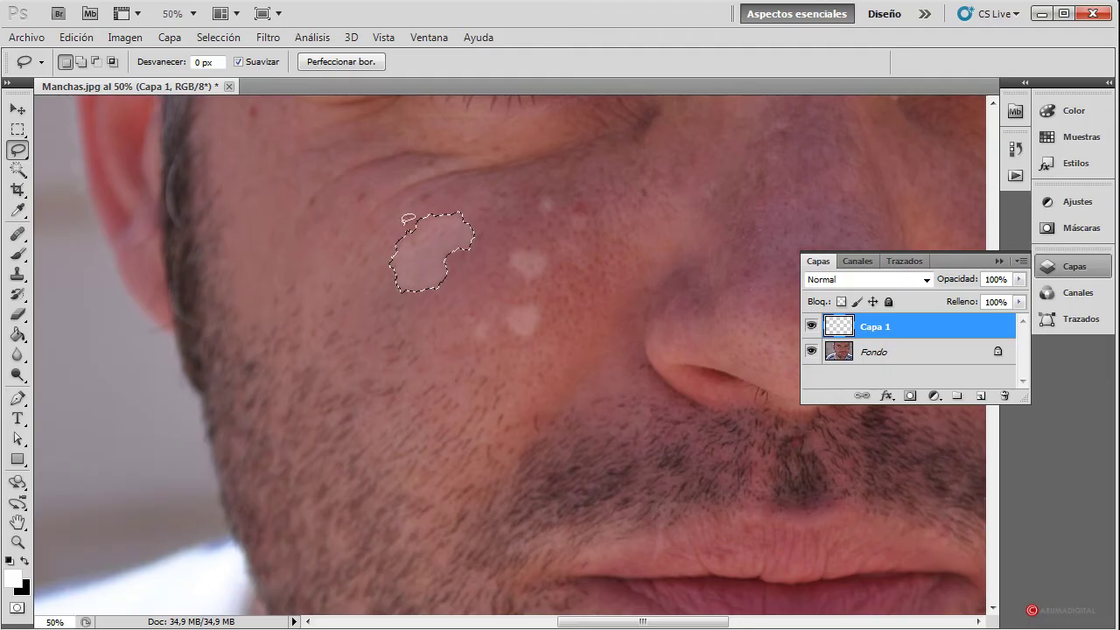
# Fill the cheek-spot selection with black on Capa 1, deselect, and add empty Capa 2
pyautogui.click(25, 564)
pyautogui.press('alt')
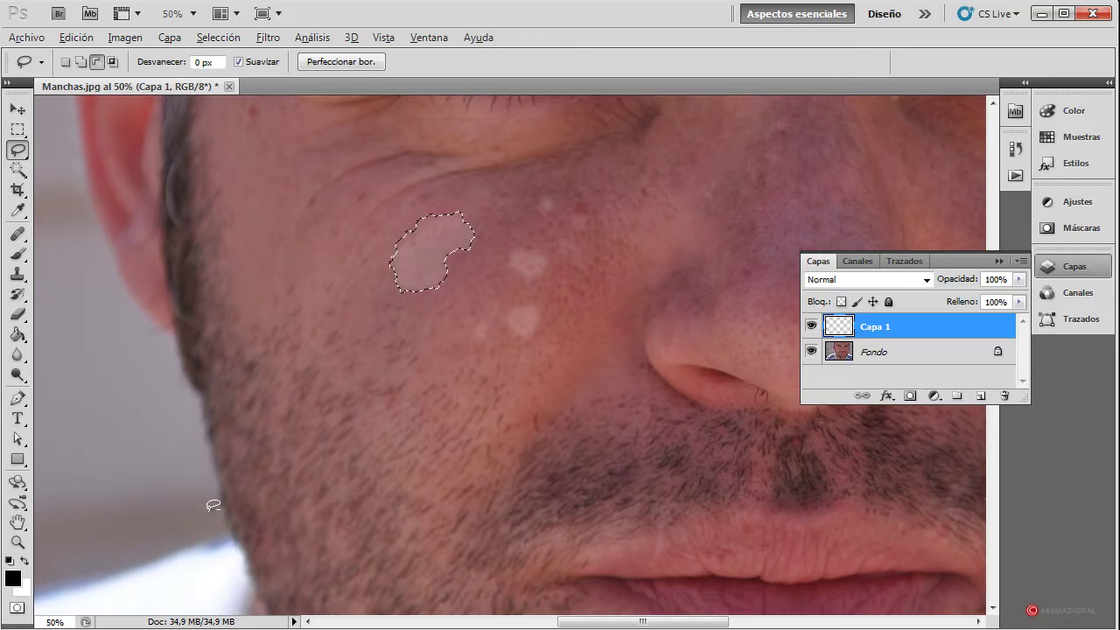
pyautogui.hotkey('alt', 'BackSpace')
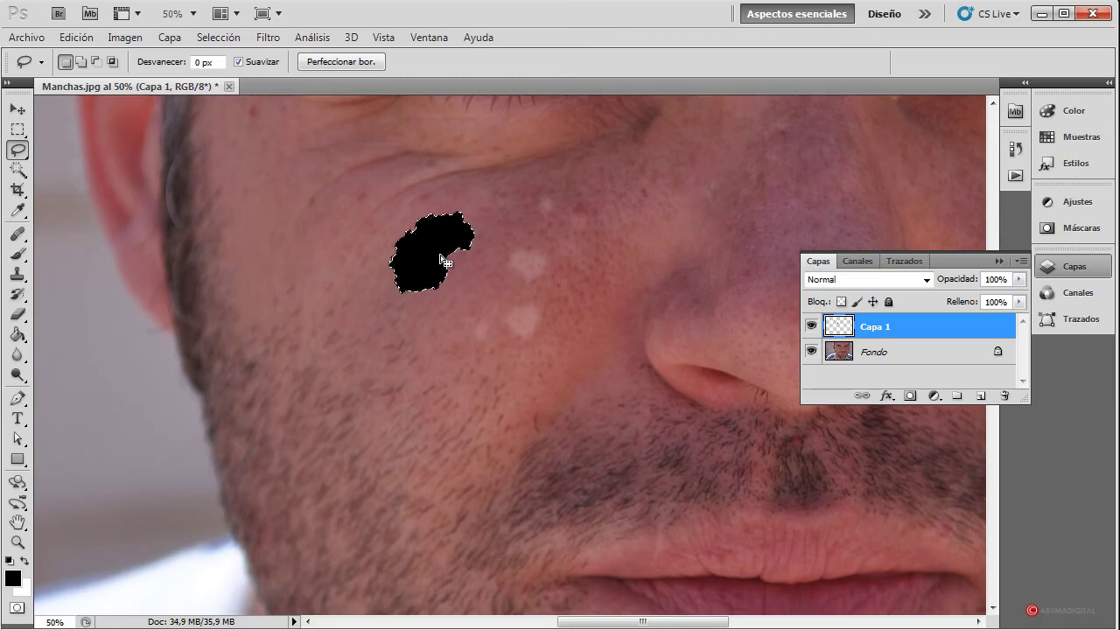
pyautogui.click(219, 38)
pyautogui.click(223, 67)
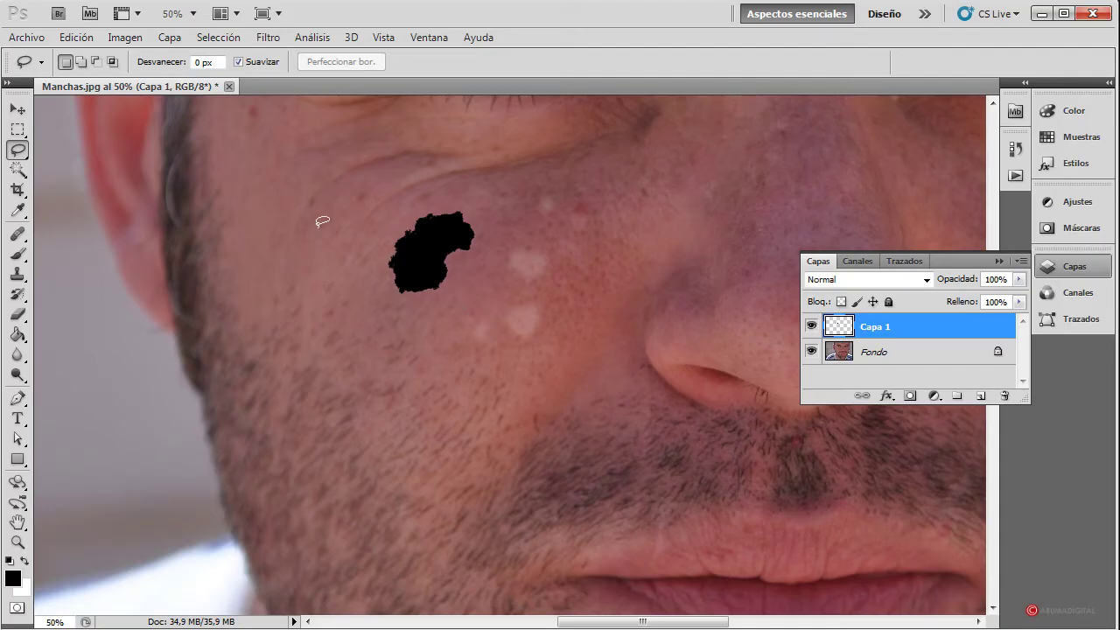
pyautogui.click(980, 397)
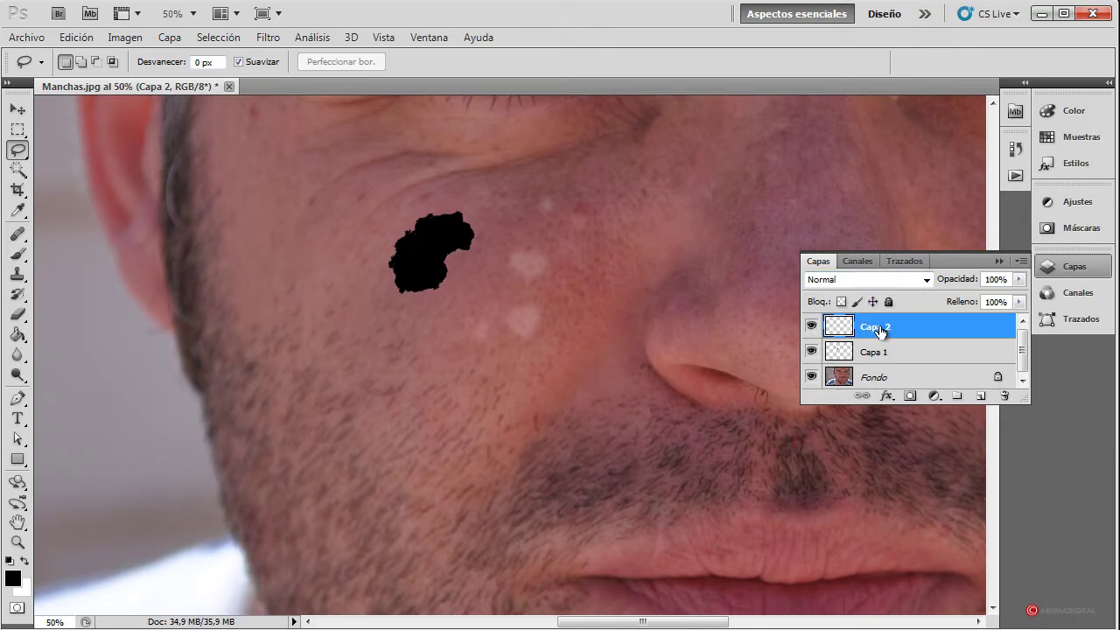
# Rename the top layer Capa 2 to 'Color'
pyautogui.doubleClick(885, 327)
pyautogui.click(973, 143)
pyautogui.doubleClick(882, 326)
pyautogui.write('Color')
pyautogui.click(901, 361)
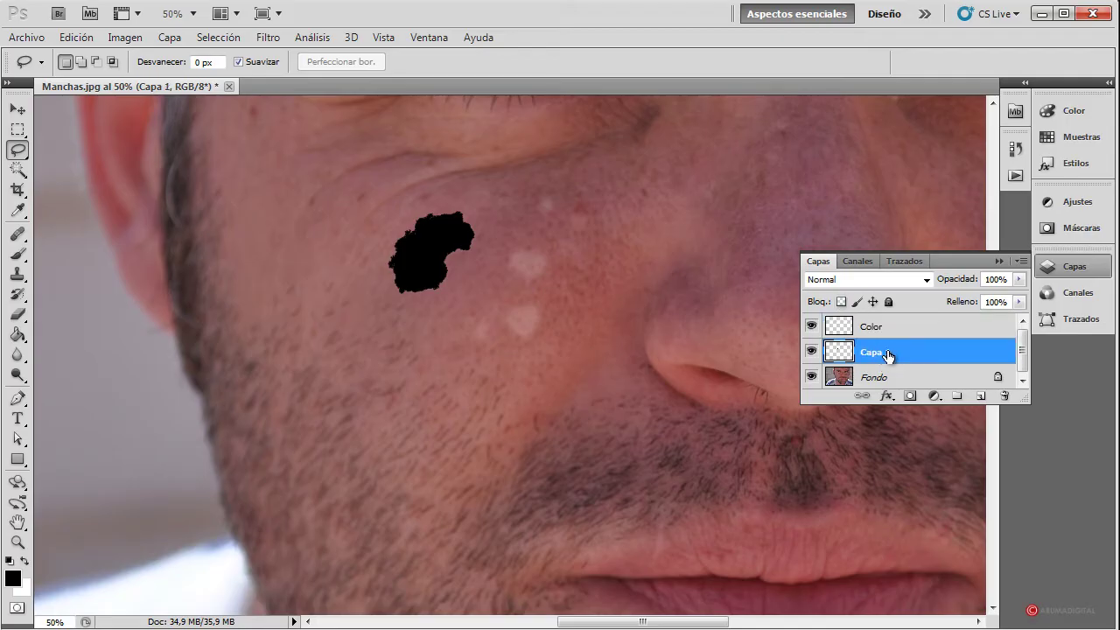
# Rename Capa 1 to 'Luminancia' and make it the active layer
pyautogui.doubleClick(887, 355)
pyautogui.write('Luminan')
pyautogui.write('c')
pyautogui.write('ia')
pyautogui.click(913, 337)
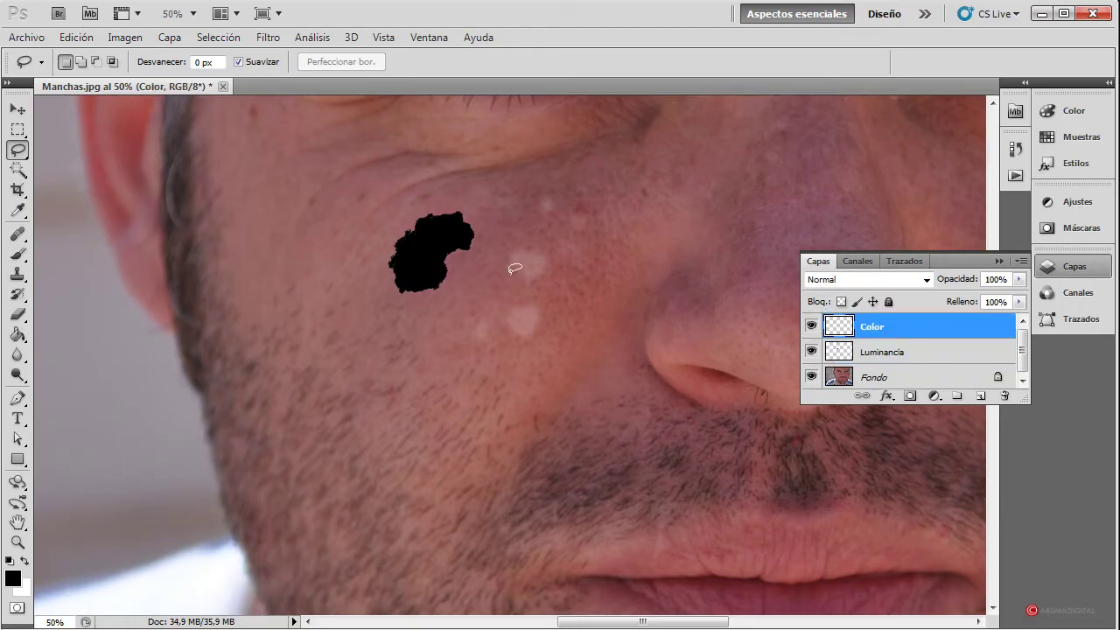
pyautogui.click(925, 359)
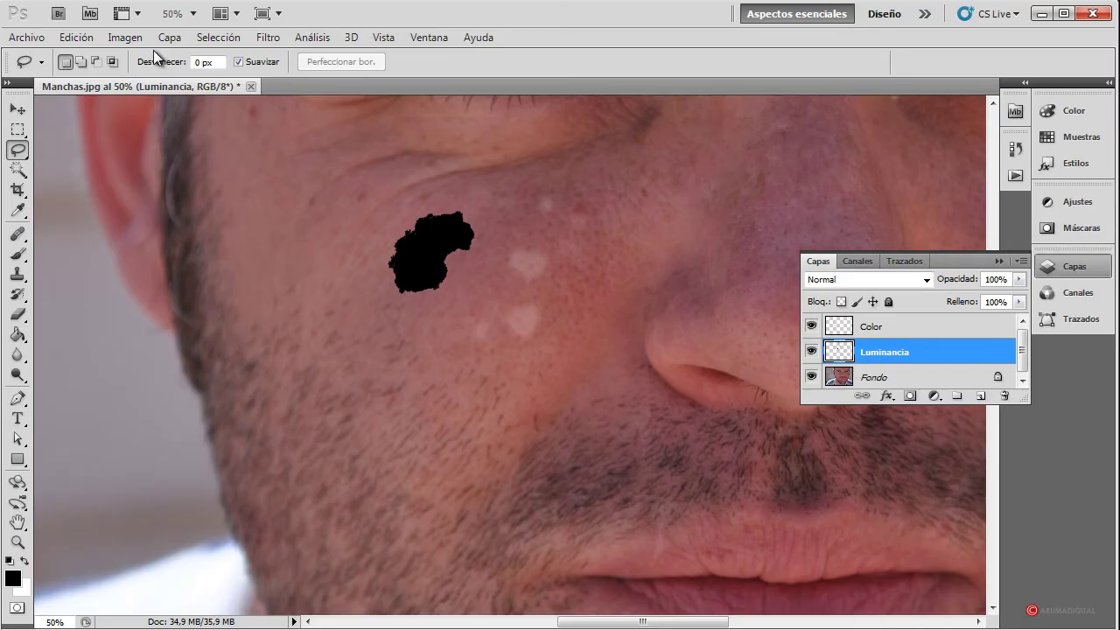
# Set Luminancia to Luz suave blending and set a Gaussian blur radius of 4,0
pyautogui.click(926, 279)
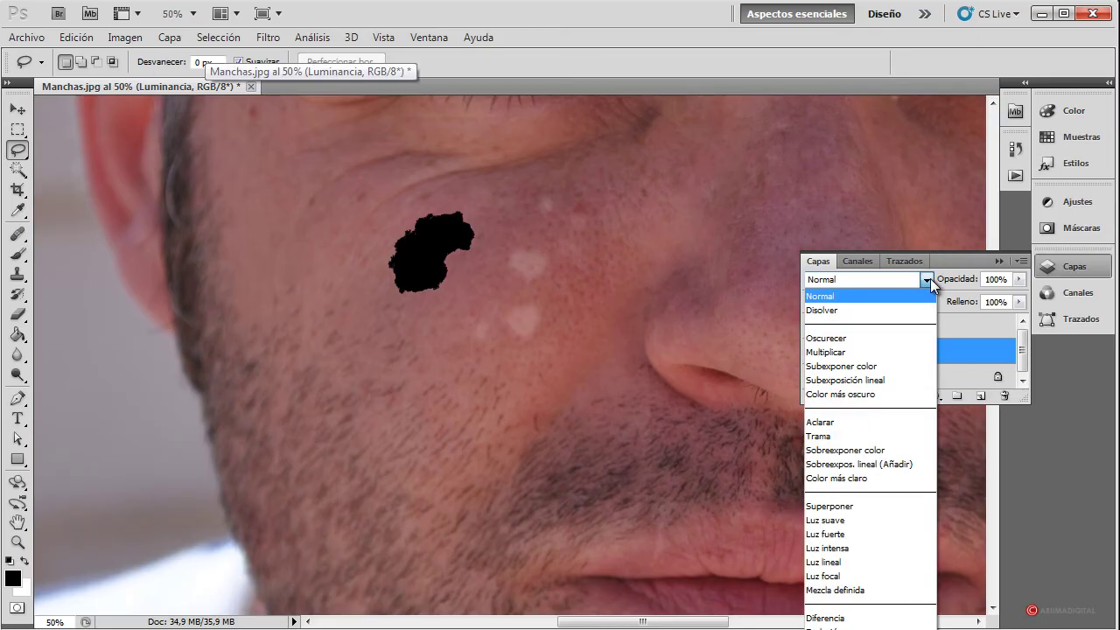
pyautogui.click(840, 519)
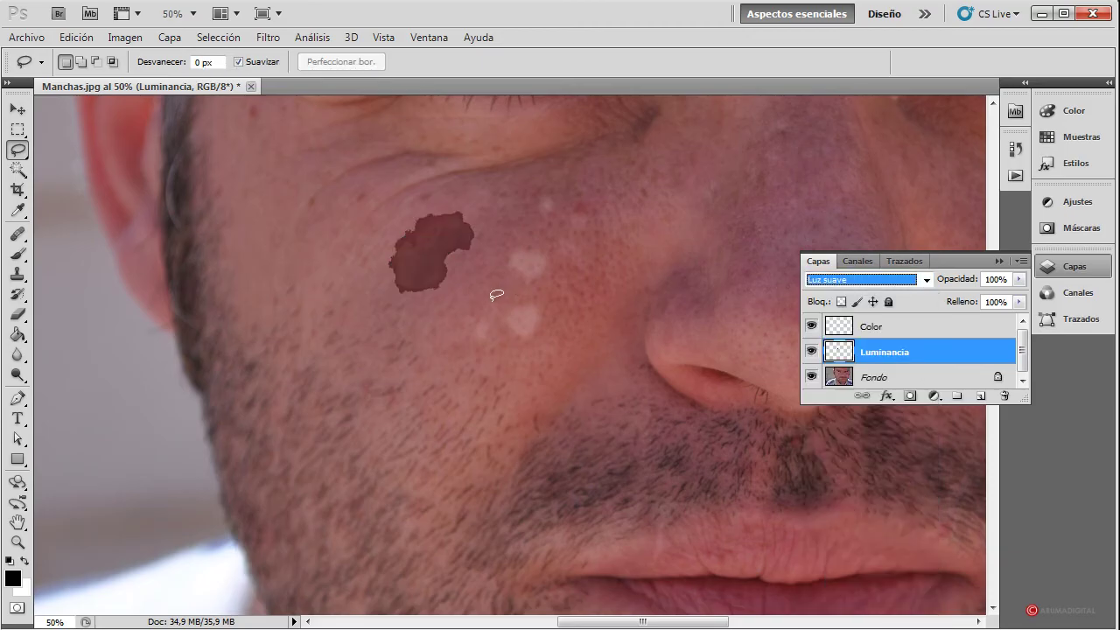
pyautogui.click(276, 40)
pyautogui.moveTo(294, 214)
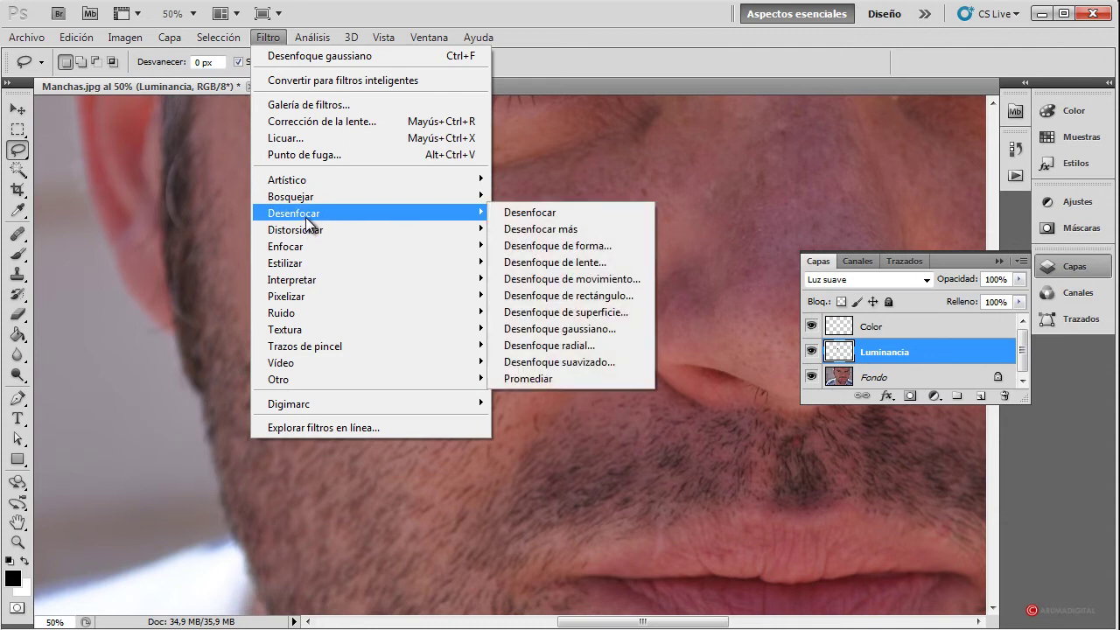
pyautogui.click(559, 329)
pyautogui.moveTo(272, 199); pyautogui.dragTo(248, 193)
pyautogui.moveTo(135, 448); pyautogui.dragTo(103, 459)
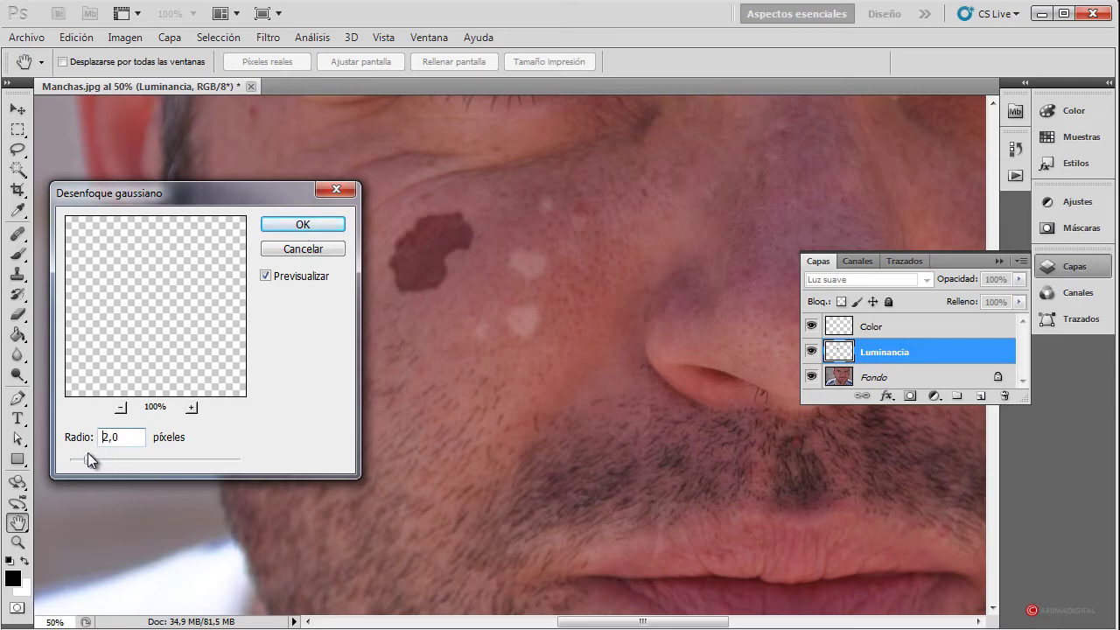
pyautogui.moveTo(90, 451); pyautogui.dragTo(90, 458)
pyautogui.moveTo(125, 467)
pyautogui.mouseDown()
pyautogui.moveTo(136, 466)
pyautogui.moveTo(119, 460)
pyautogui.mouseUp()
pyautogui.moveTo(119, 461); pyautogui.dragTo(107, 462)
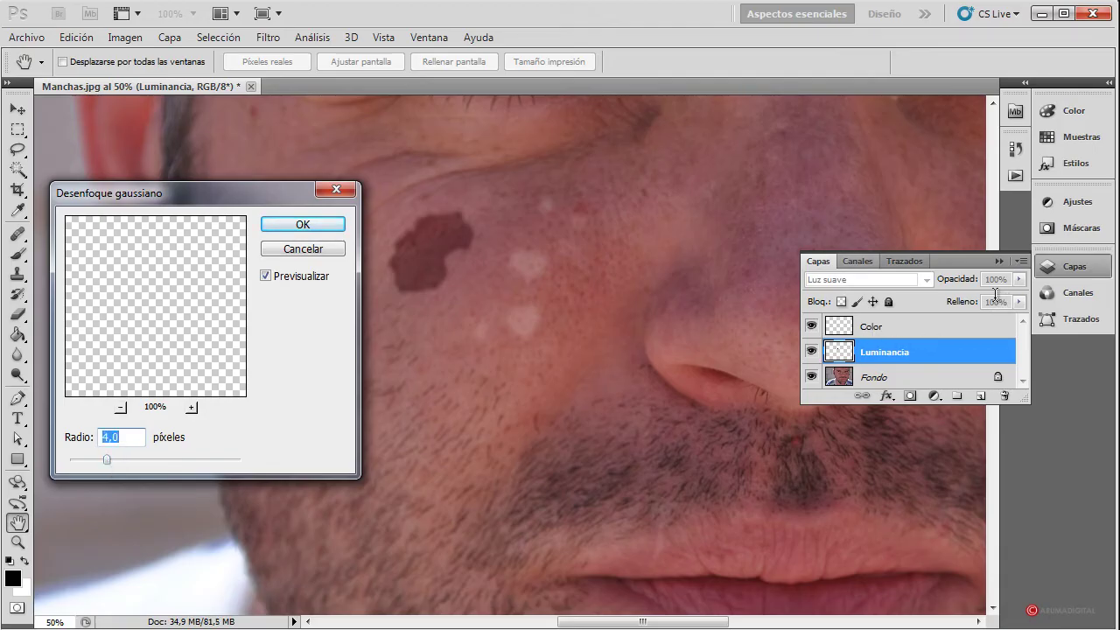
# Apply the 4,0-pixel blur and drop Luminancia's opacity to 28%
pyautogui.click(303, 226)
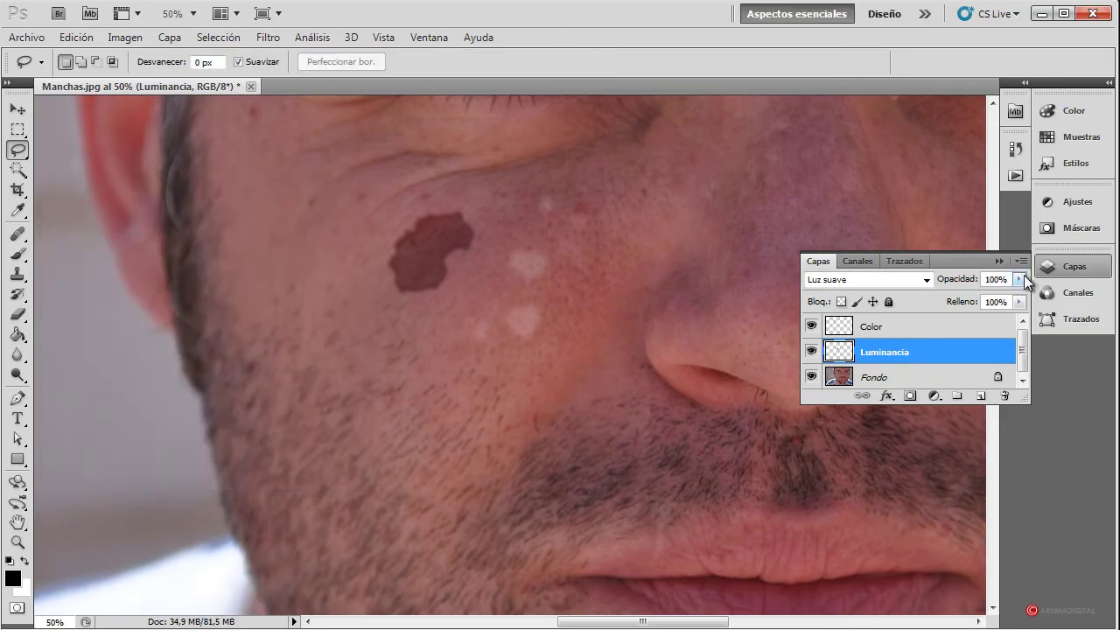
pyautogui.click(1019, 280)
pyautogui.moveTo(1020, 297); pyautogui.dragTo(967, 300)
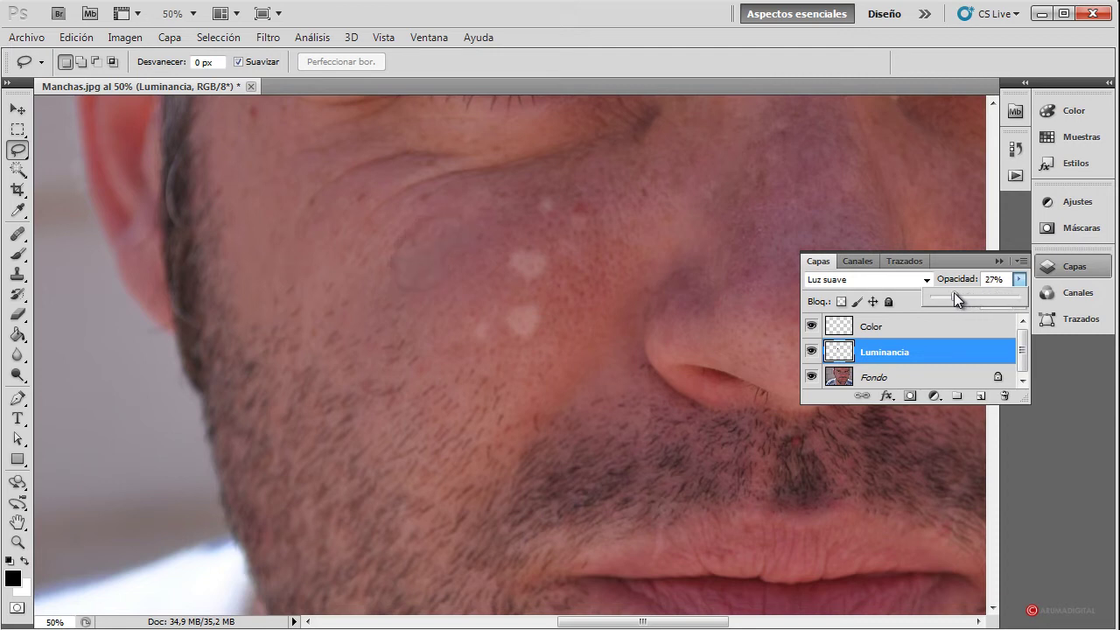
pyautogui.moveTo(961, 298); pyautogui.dragTo(958, 298)
# Select the Color layer and switch its blending mode to Color
pyautogui.click(871, 333)
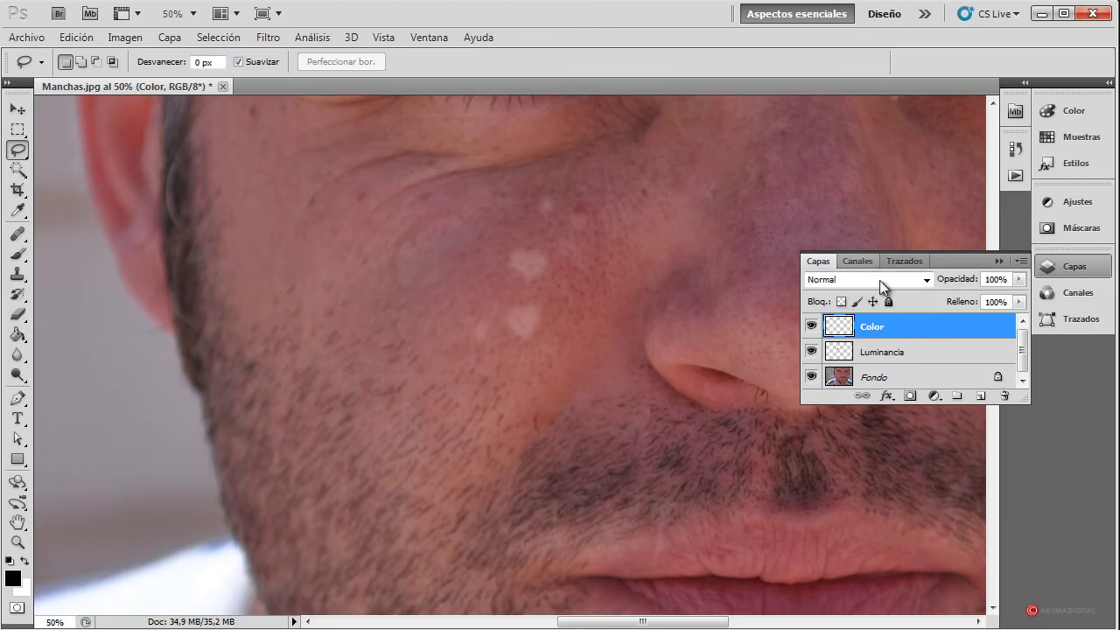
pyautogui.click(926, 280)
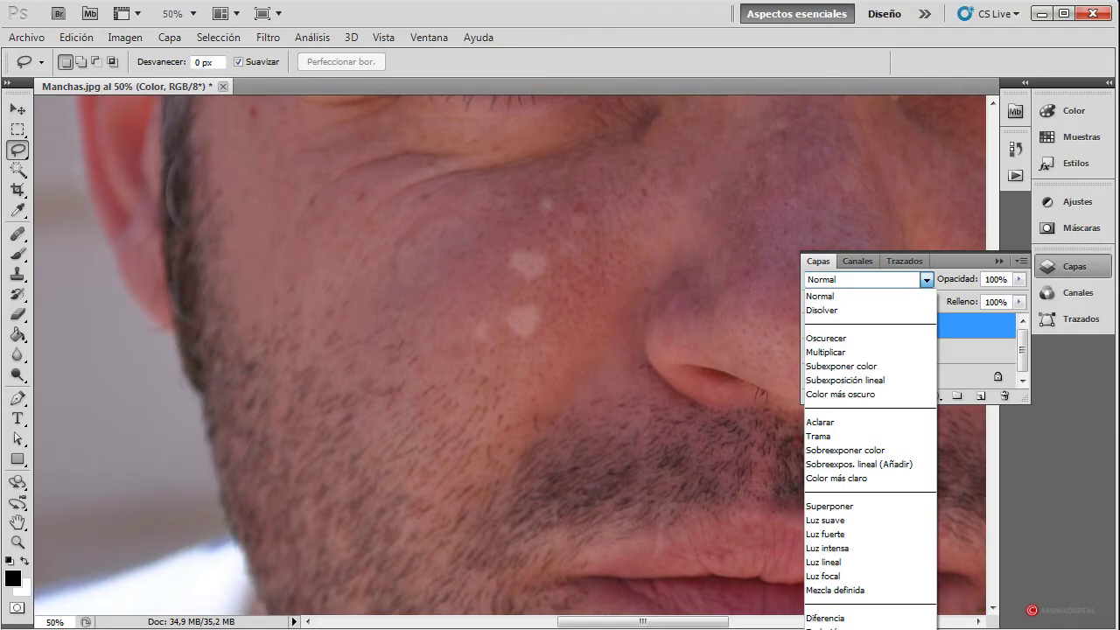
pyautogui.press('Escape')
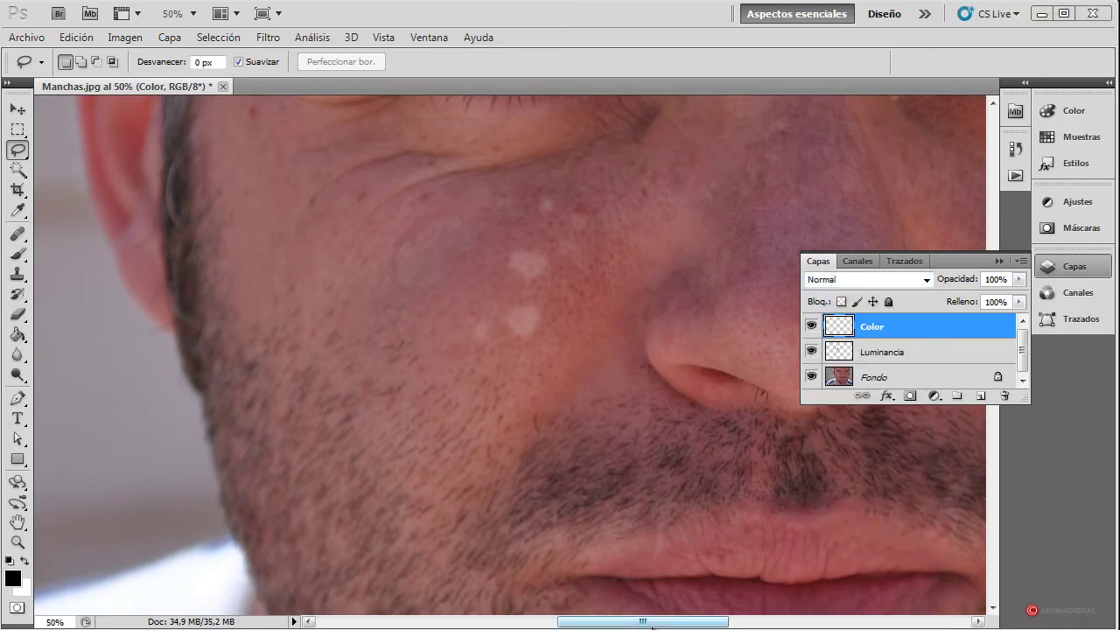
pyautogui.moveTo(656, 627); pyautogui.dragTo(643, 229)
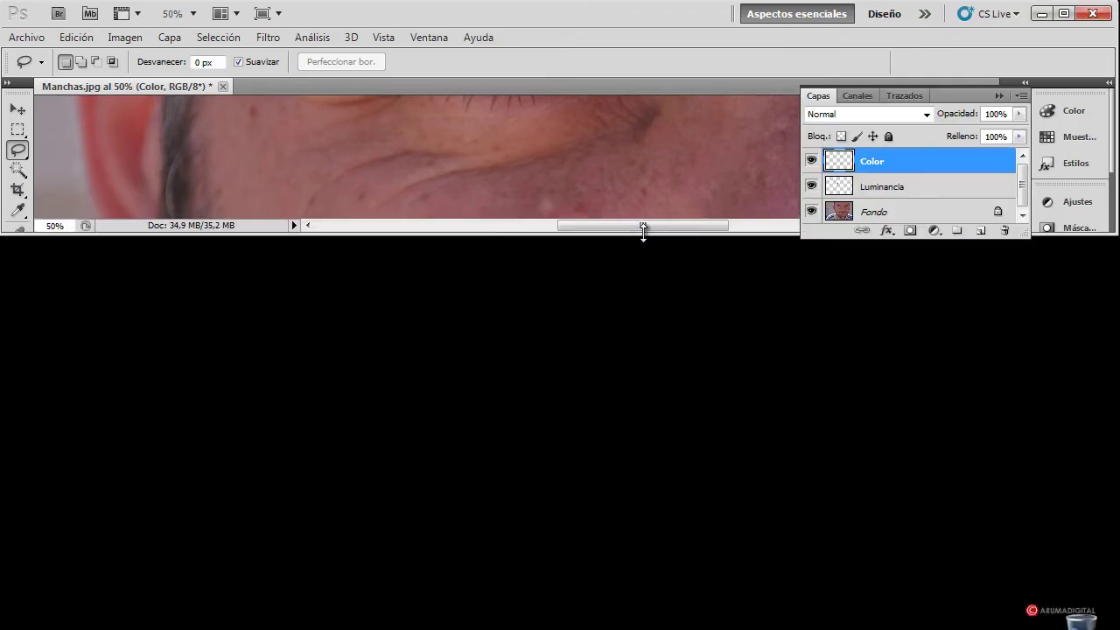
pyautogui.click(923, 114)
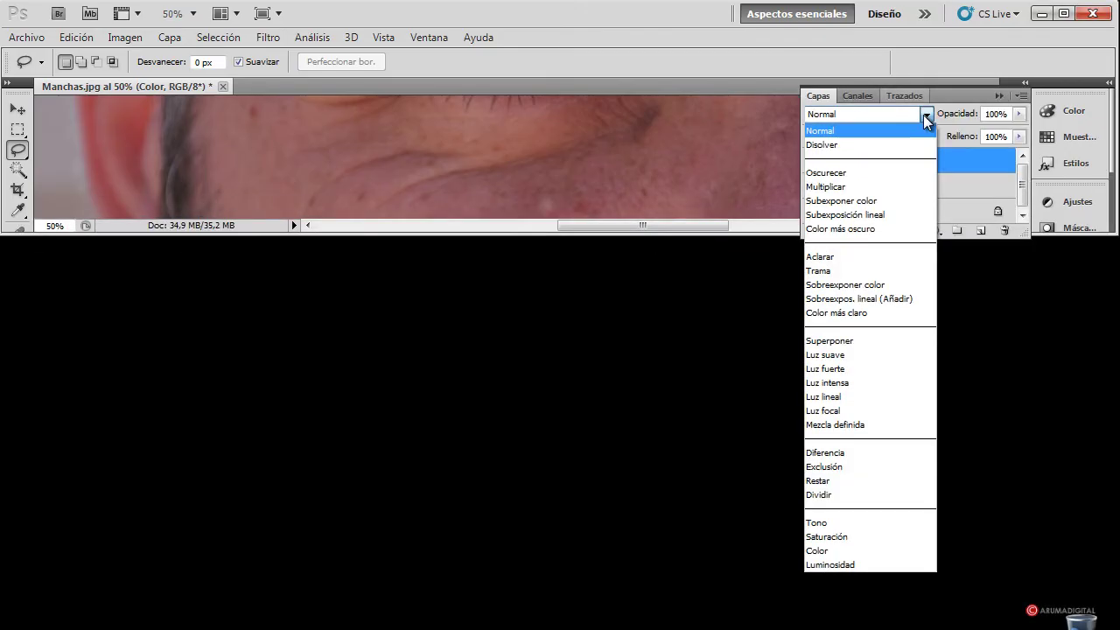
pyautogui.click(833, 552)
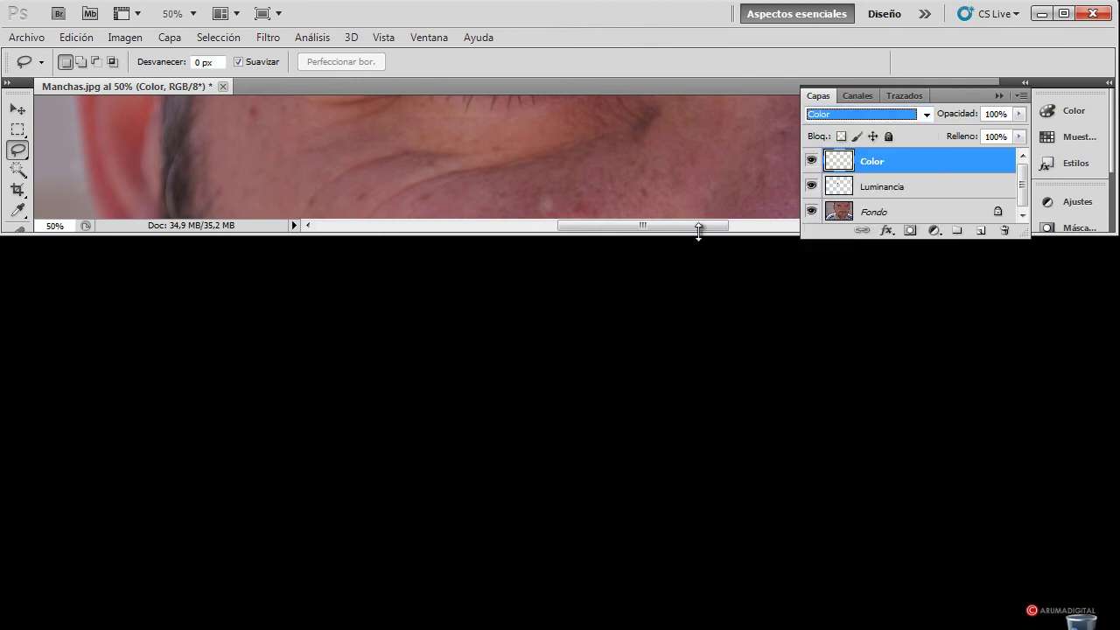
pyautogui.moveTo(698, 229); pyautogui.dragTo(727, 623)
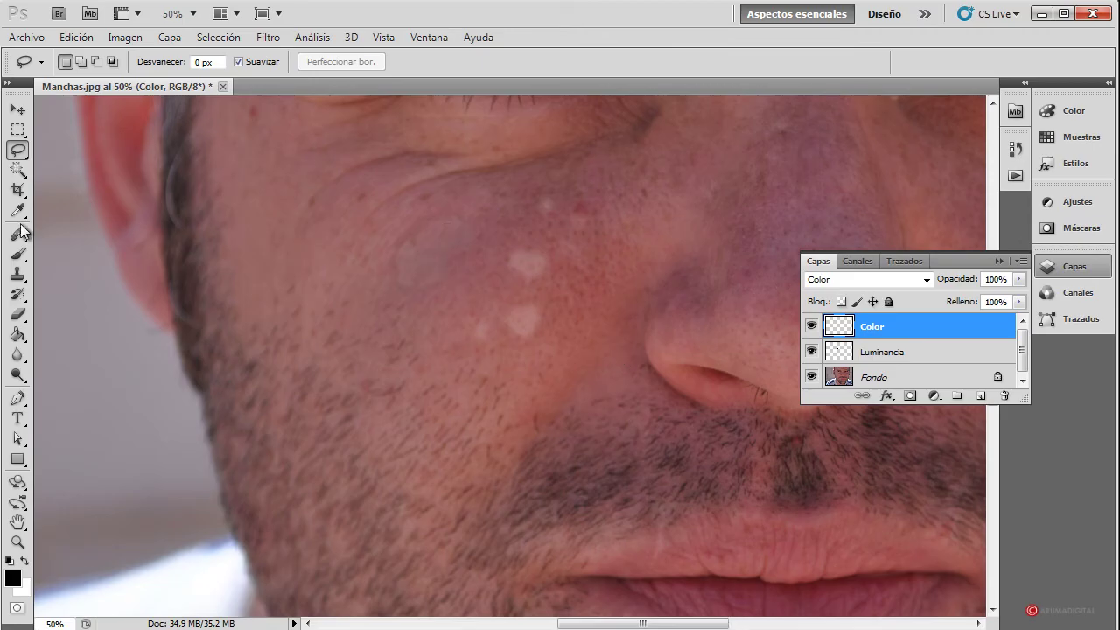
# Sample the cheek's pinkish skin tone with the Brush and raise brush opacity to 100%
pyautogui.click(14, 258)
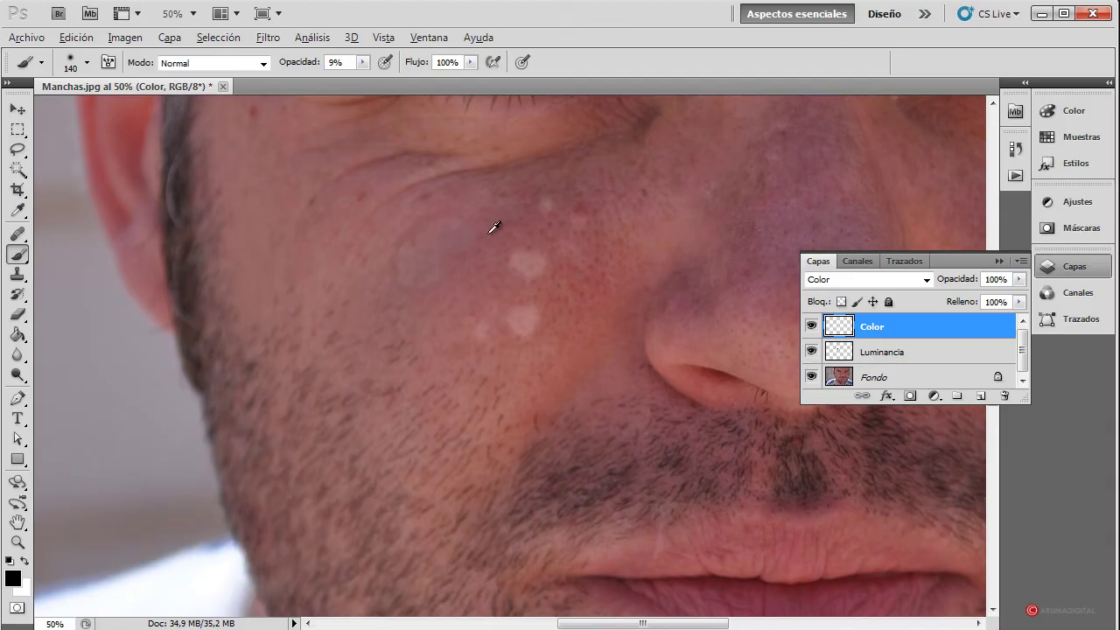
pyautogui.keyDown('alt'); pyautogui.click(488, 232); pyautogui.keyUp('alt')
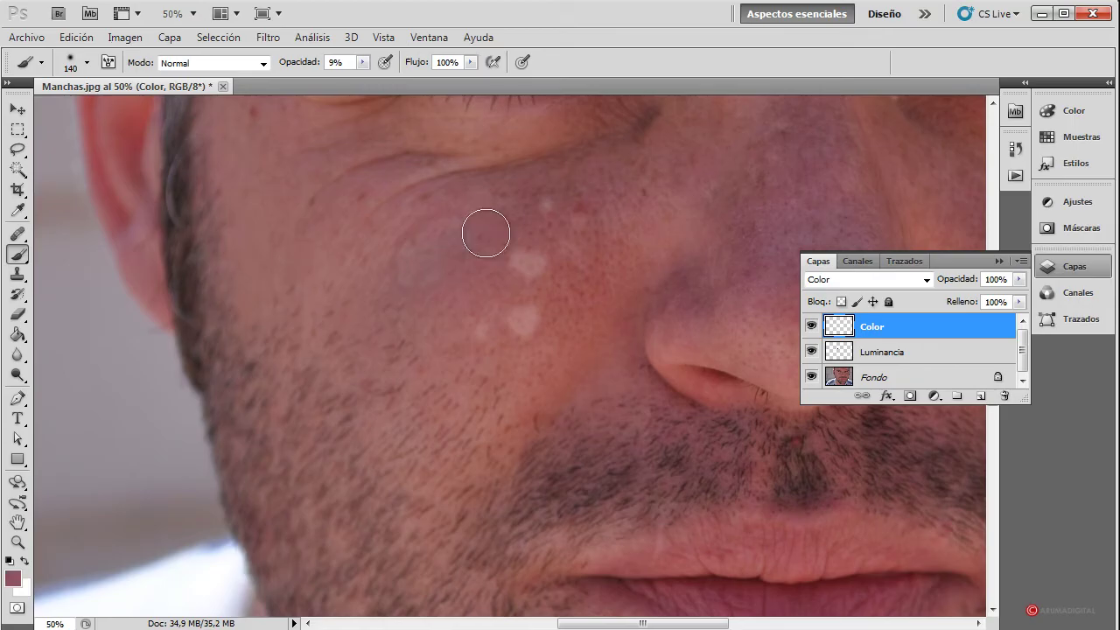
pyautogui.moveTo(486, 234)
pyautogui.mouseDown()
pyautogui.moveTo(469, 218)
pyautogui.moveTo(465, 253)
pyautogui.moveTo(458, 232)
pyautogui.moveTo(457, 310)
pyautogui.moveTo(430, 237)
pyautogui.mouseUp()
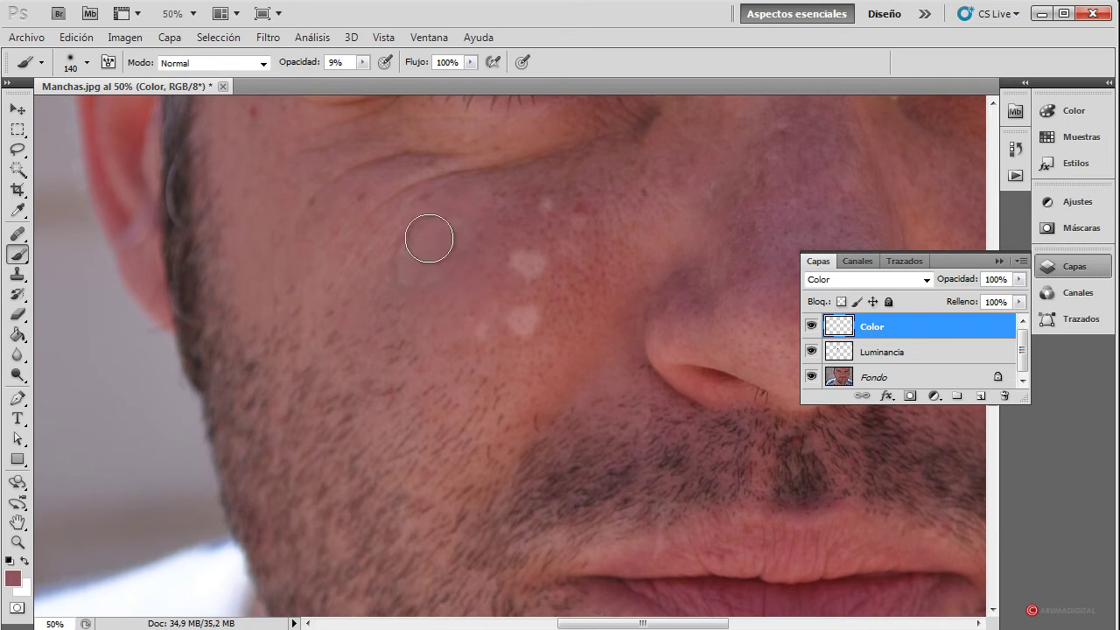
pyautogui.moveTo(508, 310); pyautogui.dragTo(508, 309)
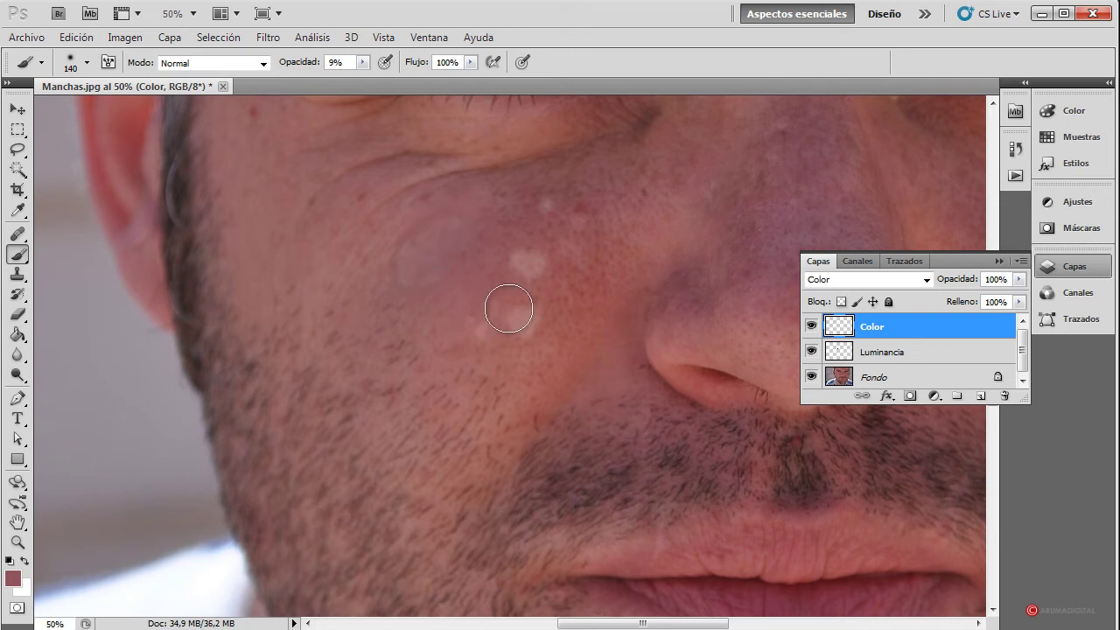
pyautogui.hotkey('ctrl', 'z')
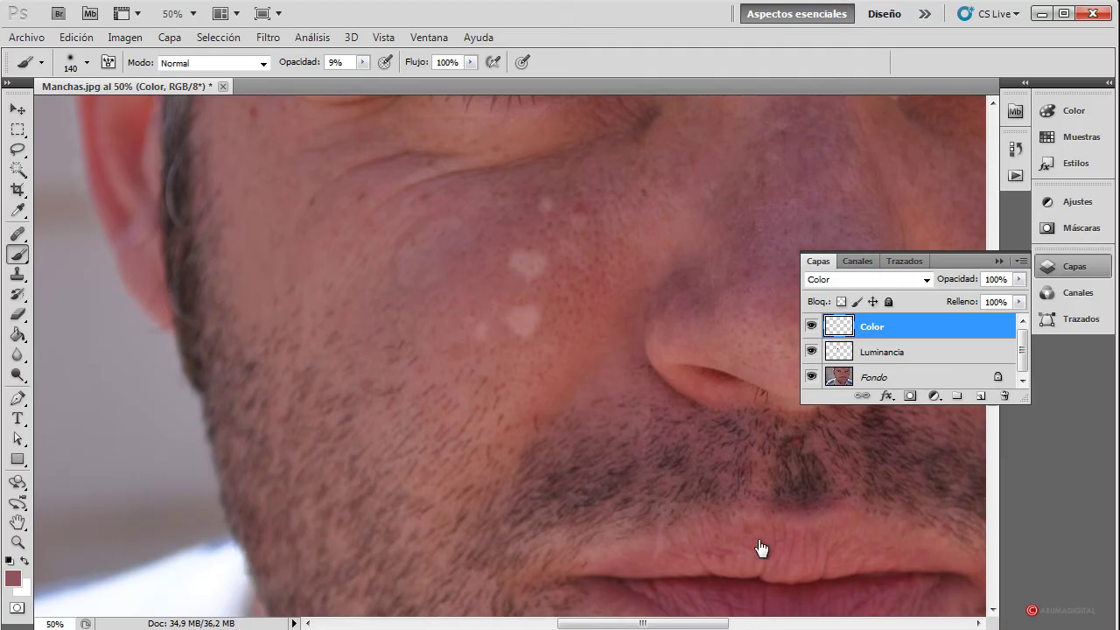
pyautogui.click(362, 62)
pyautogui.moveTo(366, 79); pyautogui.dragTo(433, 81)
# Paint resampled skin tones over the bluish cheek patch on the Color layer
pyautogui.click(451, 217)
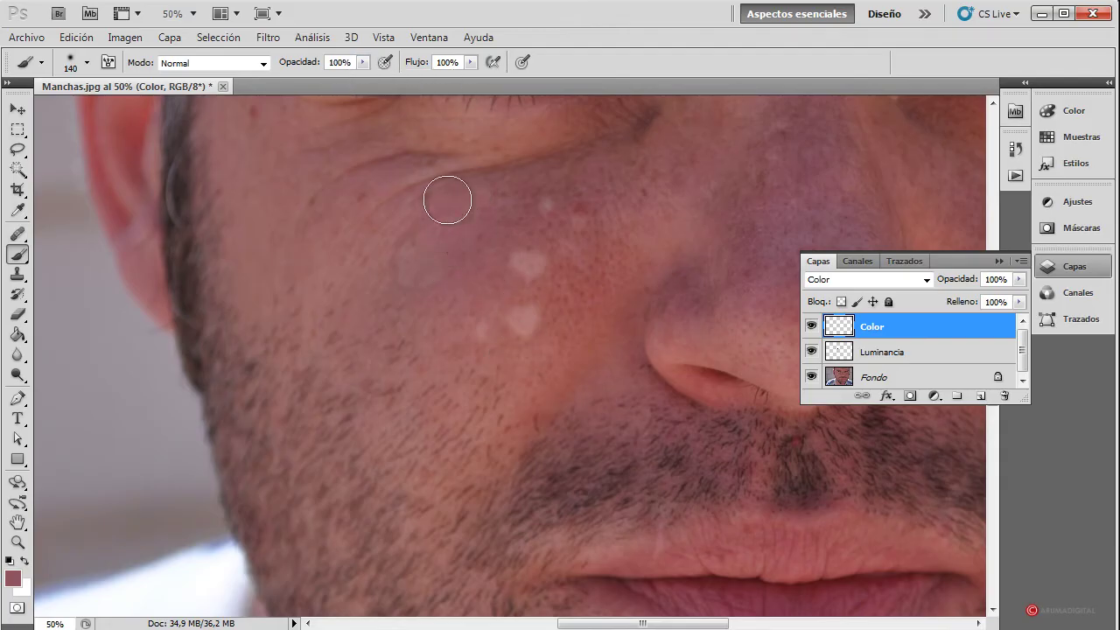
pyautogui.moveTo(464, 204)
pyautogui.mouseDown()
pyautogui.moveTo(476, 308)
pyautogui.moveTo(420, 251)
pyautogui.moveTo(492, 247)
pyautogui.moveTo(519, 233)
pyautogui.moveTo(449, 287)
pyautogui.moveTo(493, 268)
pyautogui.moveTo(393, 266)
pyautogui.mouseUp()
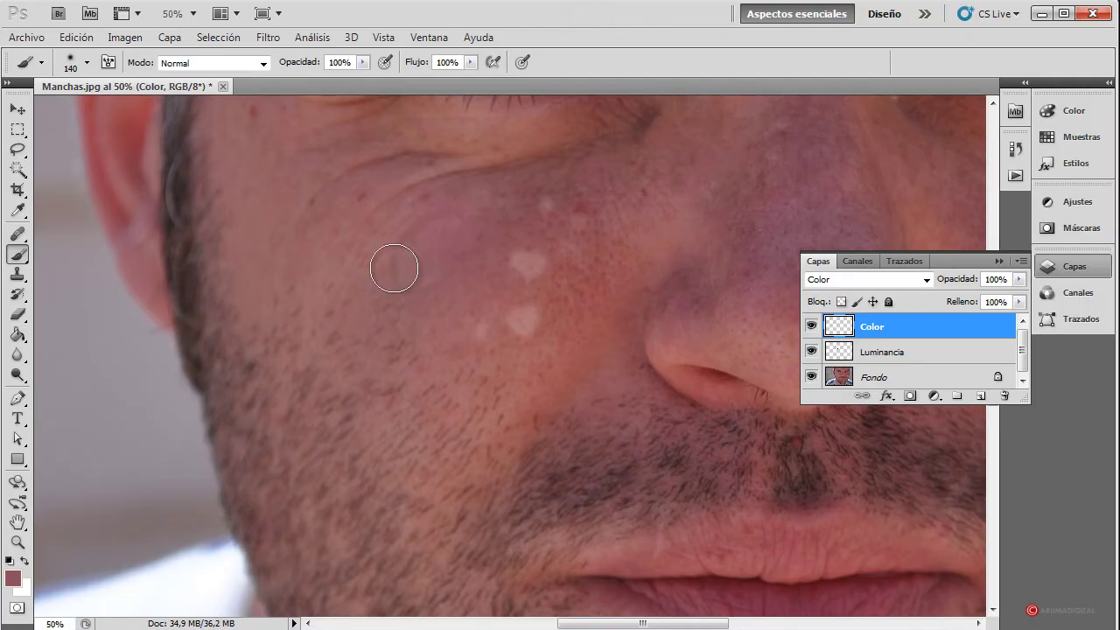
pyautogui.keyDown('alt'); pyautogui.click(377, 261); pyautogui.keyUp('alt')
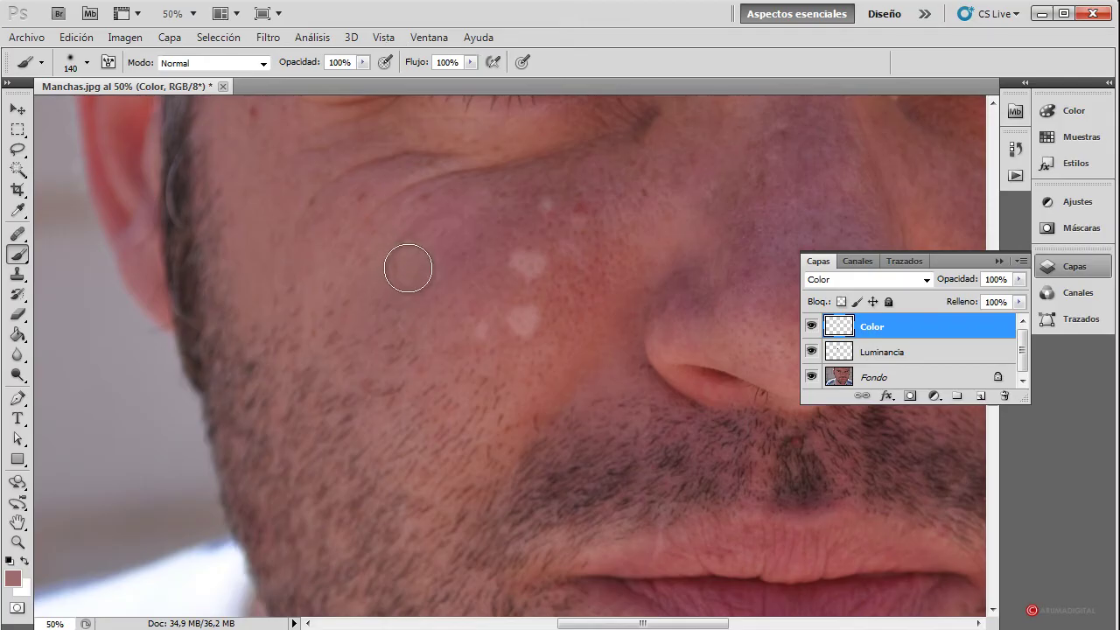
pyautogui.keyDown('alt'); pyautogui.click(465, 217); pyautogui.keyUp('alt')
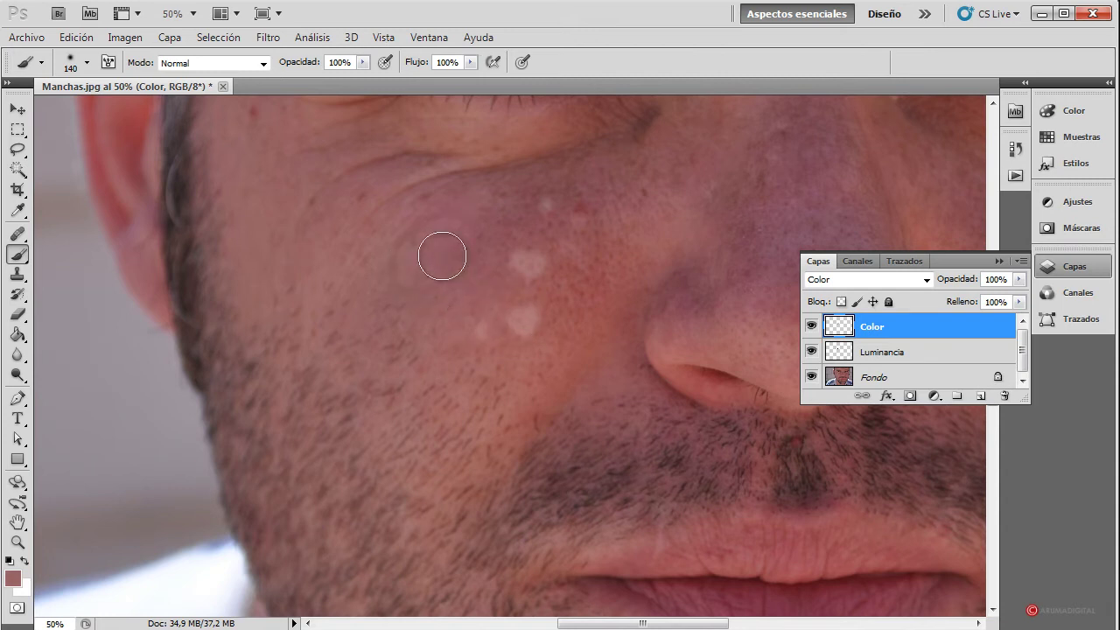
pyautogui.moveTo(420, 240); pyautogui.dragTo(404, 232)
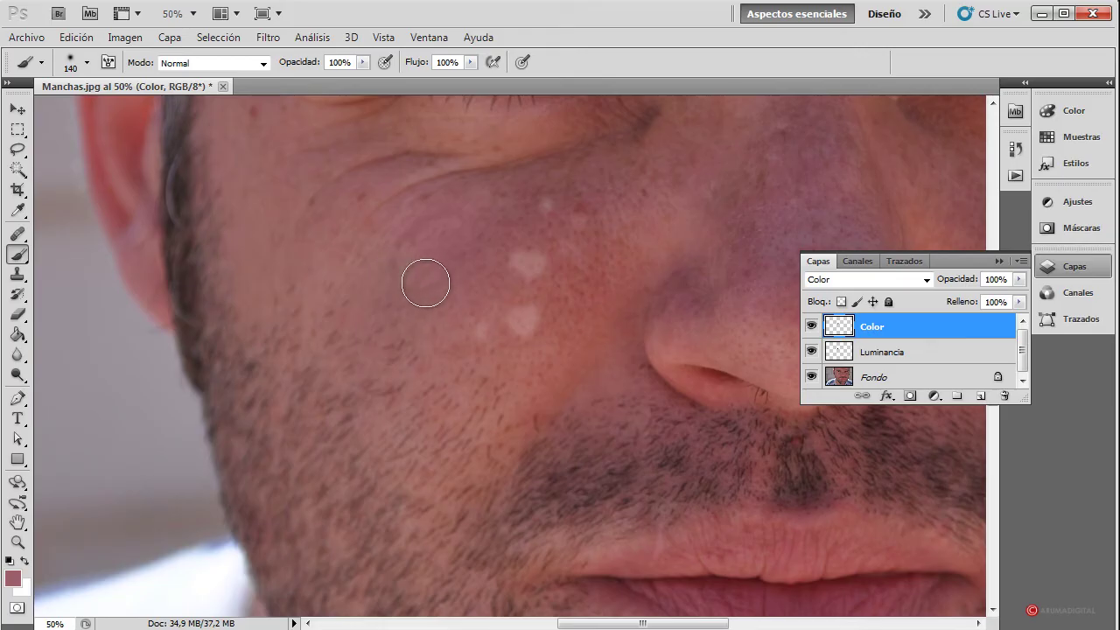
# Zoom the view to 25%, then 50%, then 75%, and make Luminancia active
pyautogui.click(55, 622)
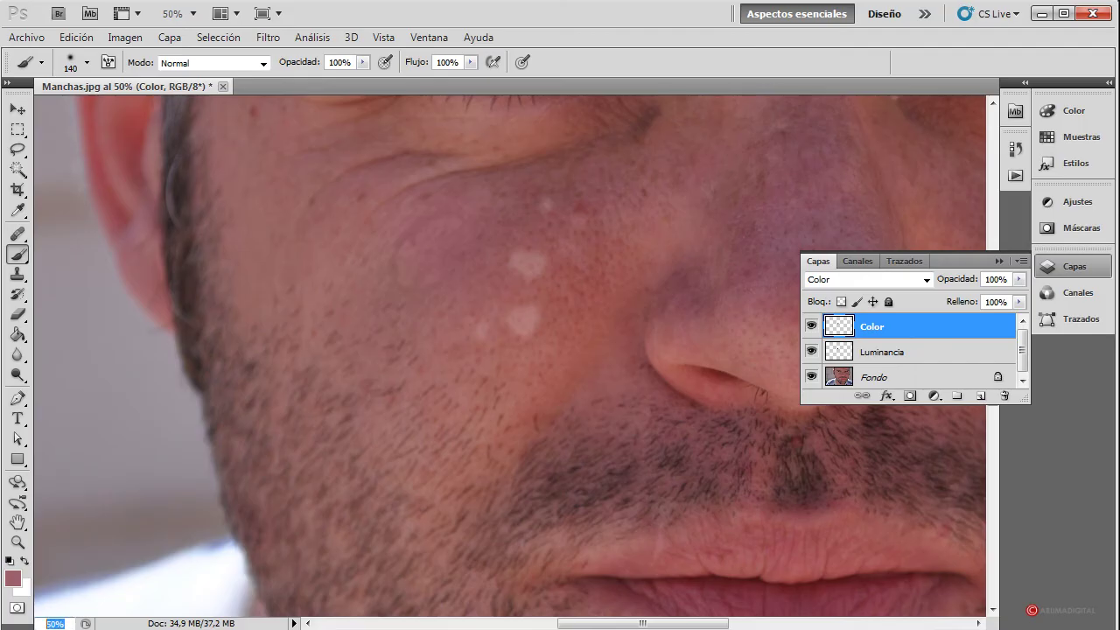
pyautogui.write('25')
pyautogui.press('Return')
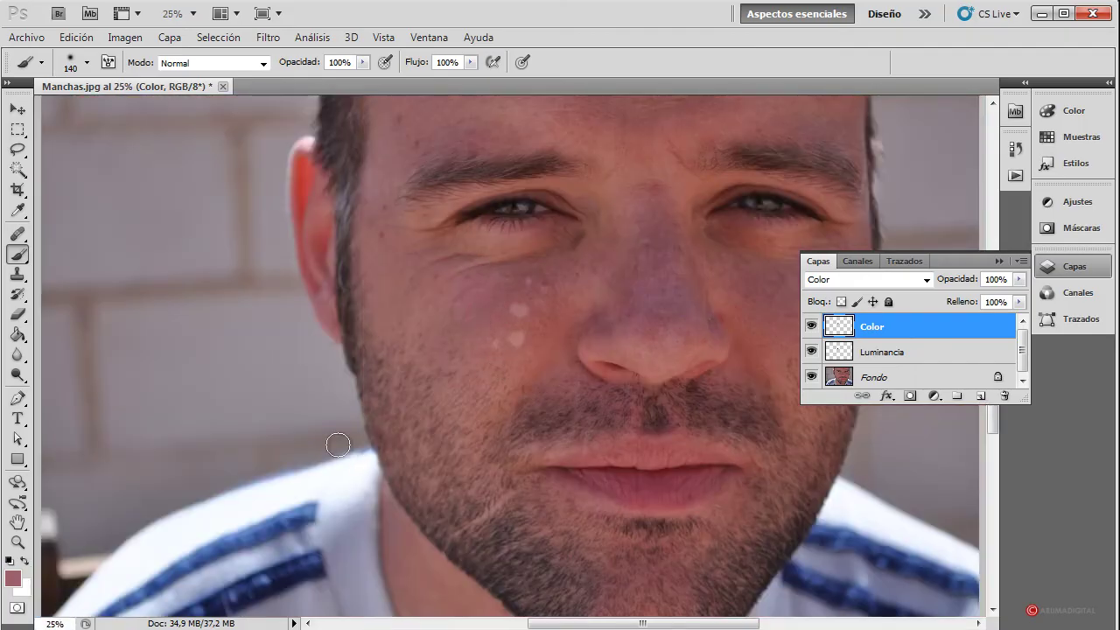
pyautogui.click(54, 623)
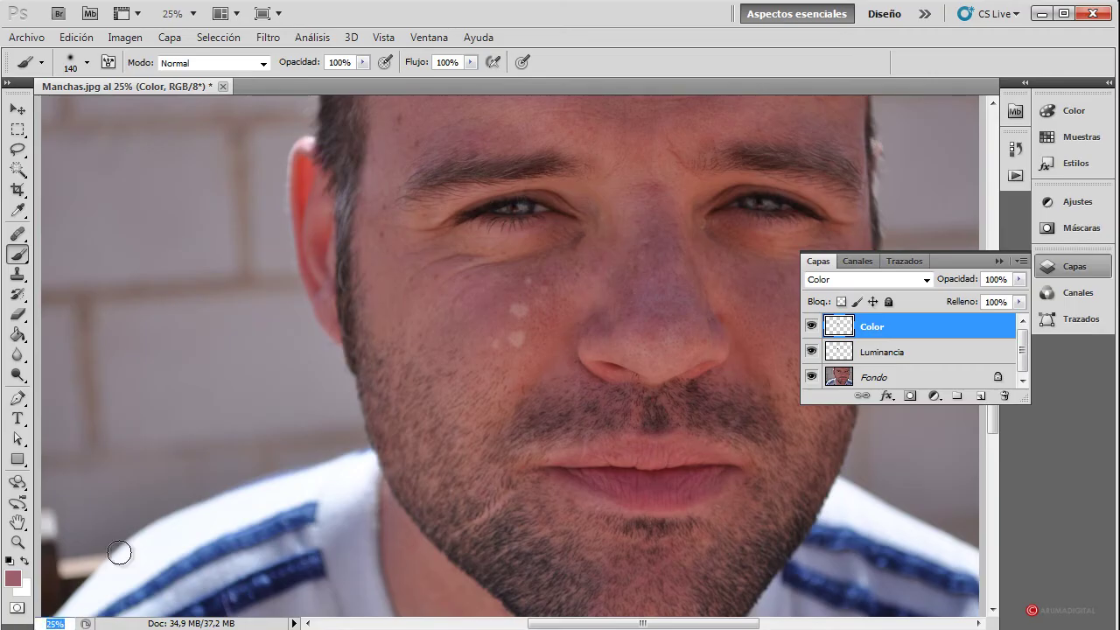
pyautogui.write('50')
pyautogui.press('Return')
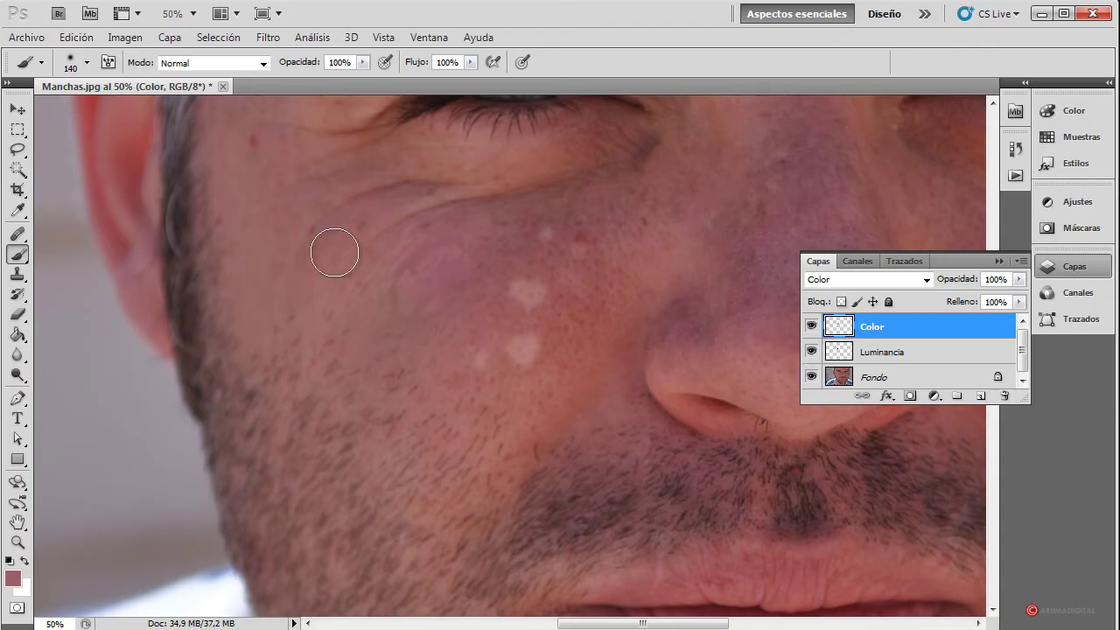
pyautogui.click(55, 624)
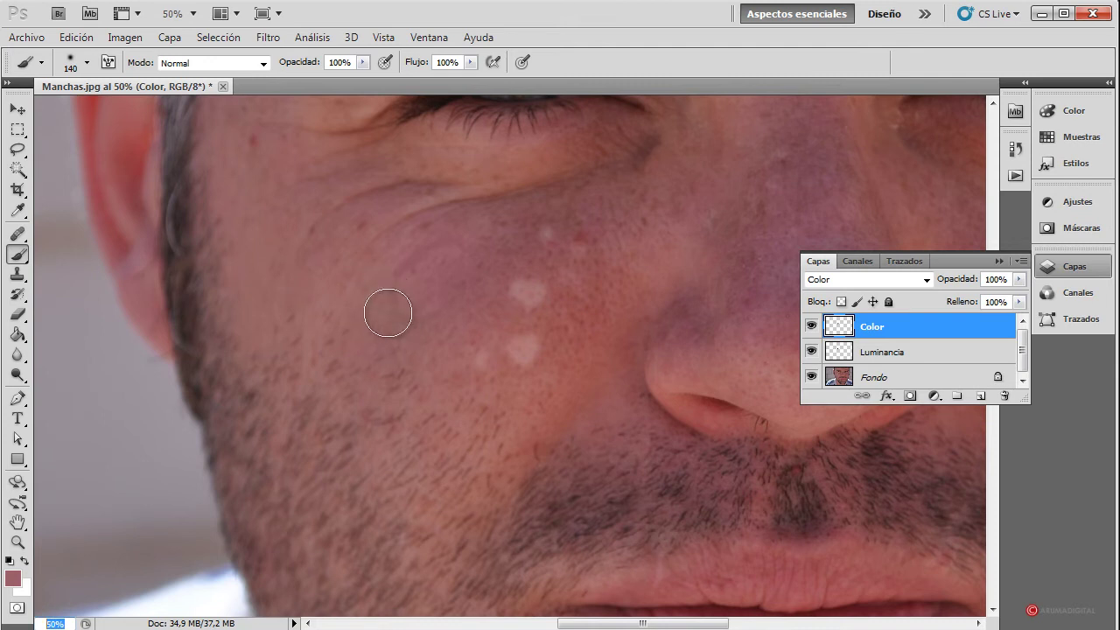
pyautogui.write('75')
pyautogui.press('Return')
pyautogui.scroll(2, 292, 477)
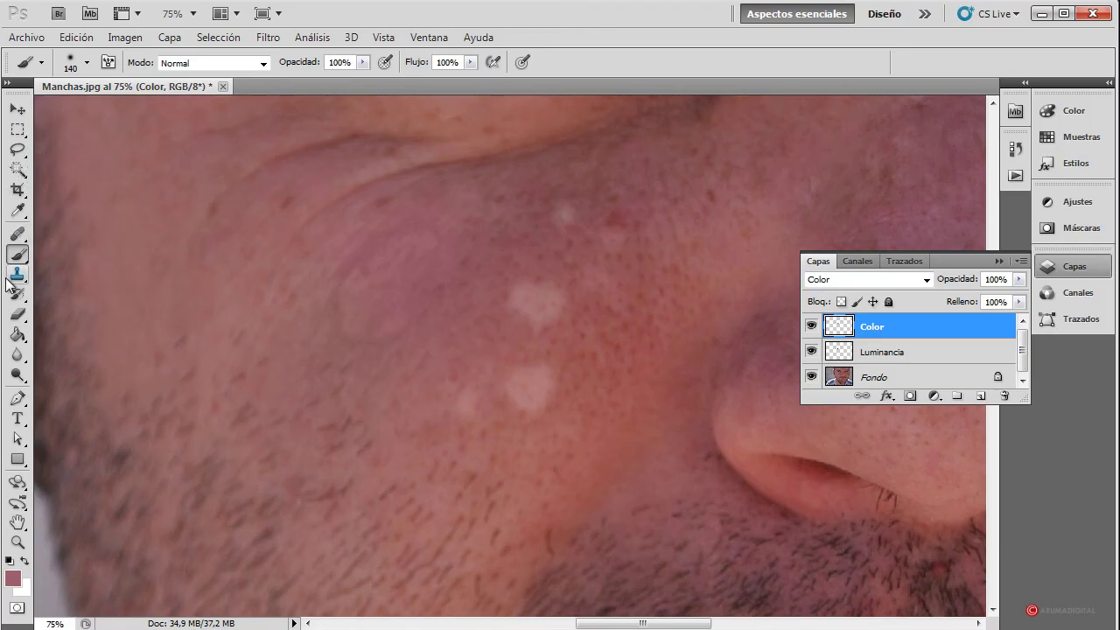
pyautogui.click(892, 359)
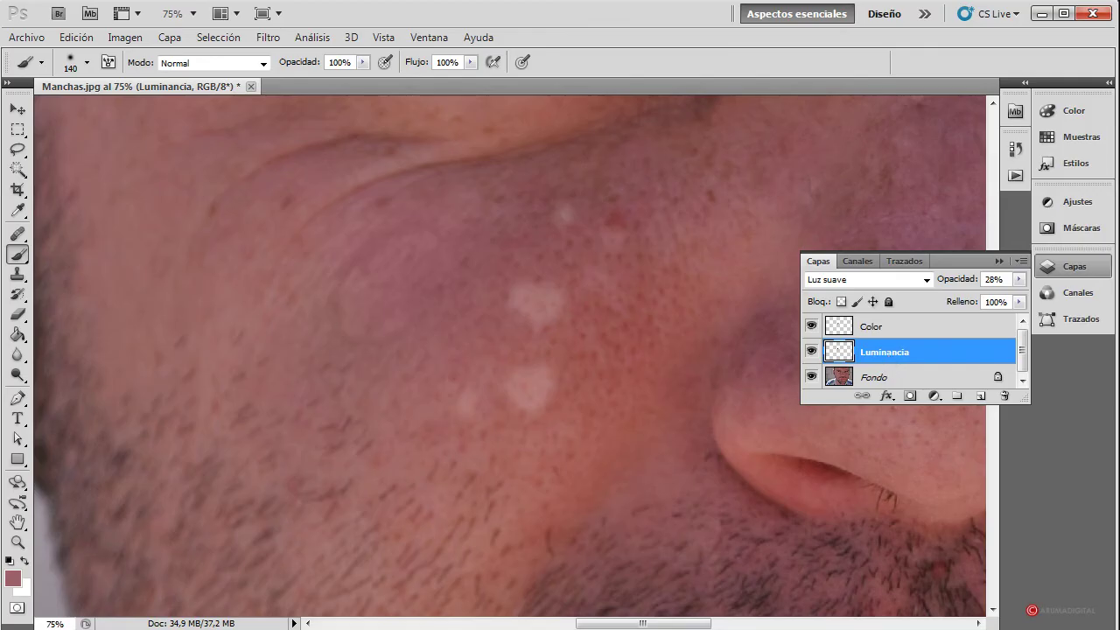
# Erase the stray lightening marks on the cheek from the Luminancia layer
pyautogui.click(18, 316)
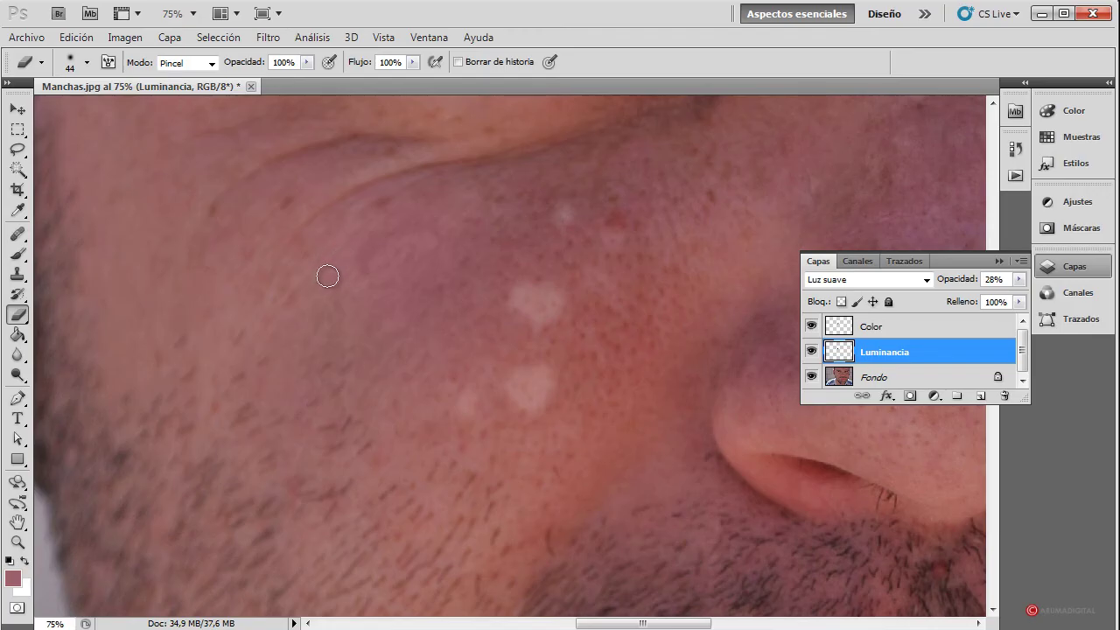
pyautogui.moveTo(364, 228)
pyautogui.mouseDown()
pyautogui.moveTo(411, 210)
pyautogui.moveTo(447, 230)
pyautogui.moveTo(440, 187)
pyautogui.mouseUp()
pyautogui.press('[')
pyautogui.moveTo(363, 262); pyautogui.dragTo(389, 243)
pyautogui.press(']')
# Set the view zoom to 25% to see the whole face
pyautogui.click(61, 623)
pyautogui.write('25')
pyautogui.press('Return')
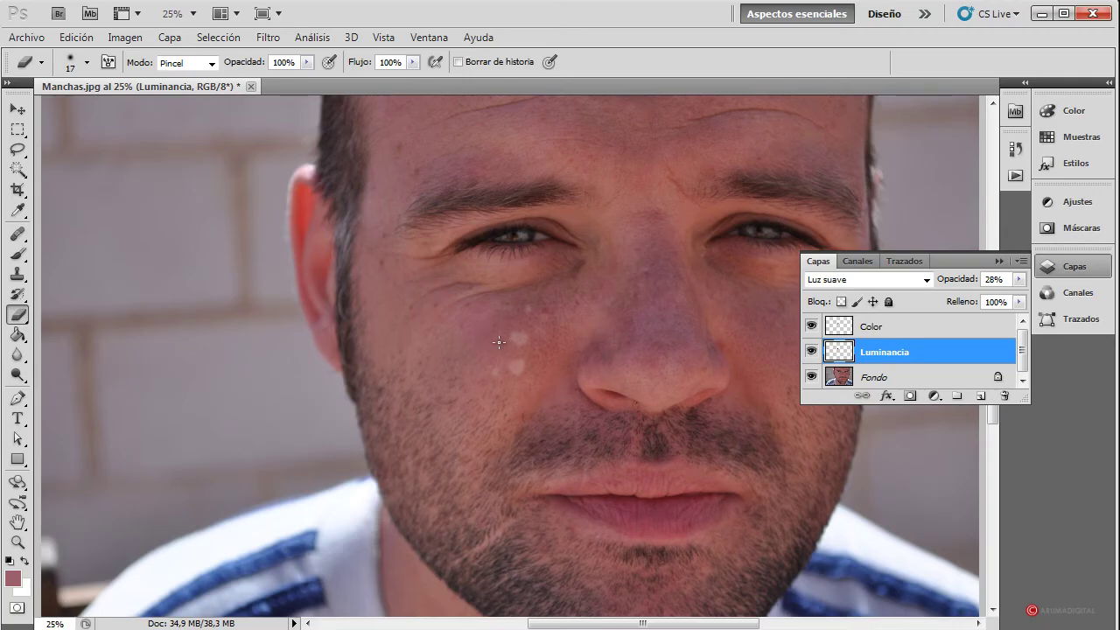
# Set the Luminancia layer's opacity to 32% and collapse the Layers panel
pyautogui.click(878, 327)
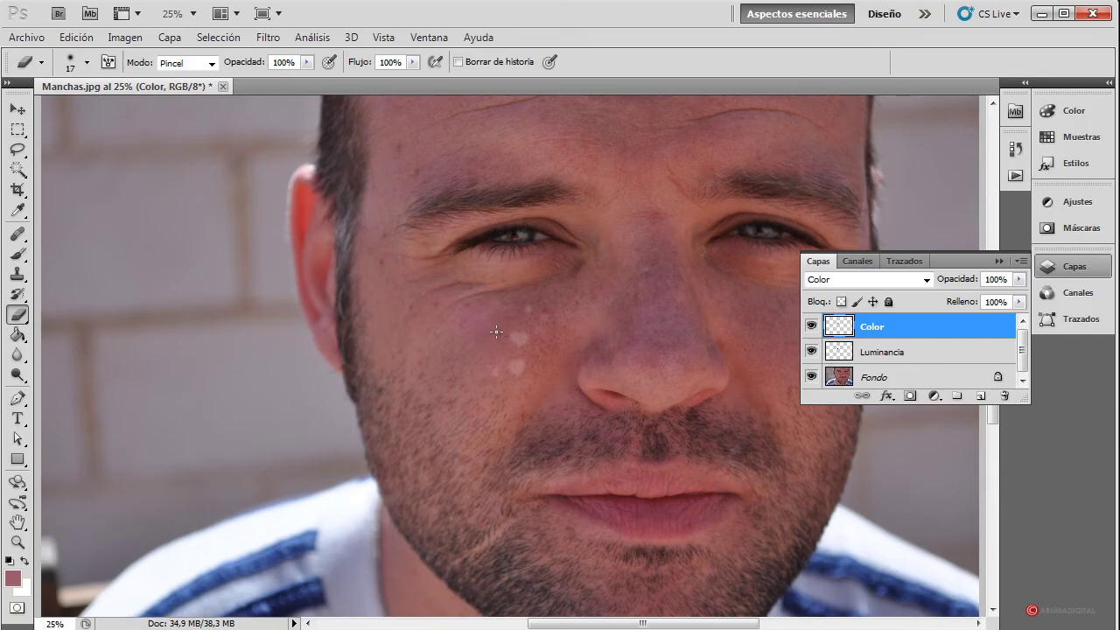
pyautogui.click(881, 353)
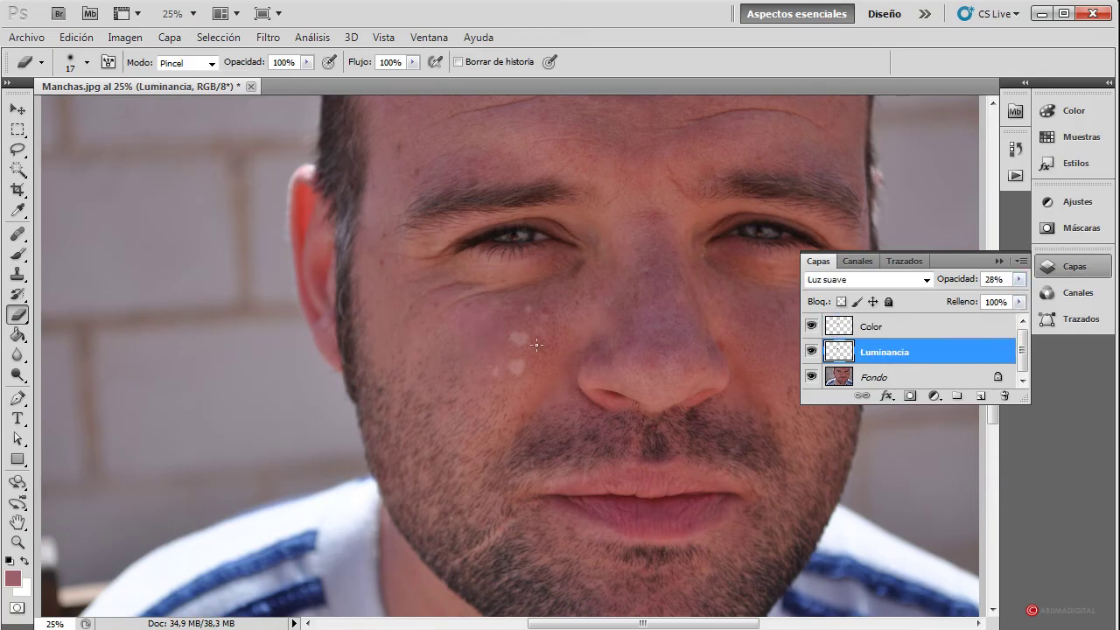
pyautogui.click(1018, 279)
pyautogui.moveTo(961, 295); pyautogui.dragTo(955, 302)
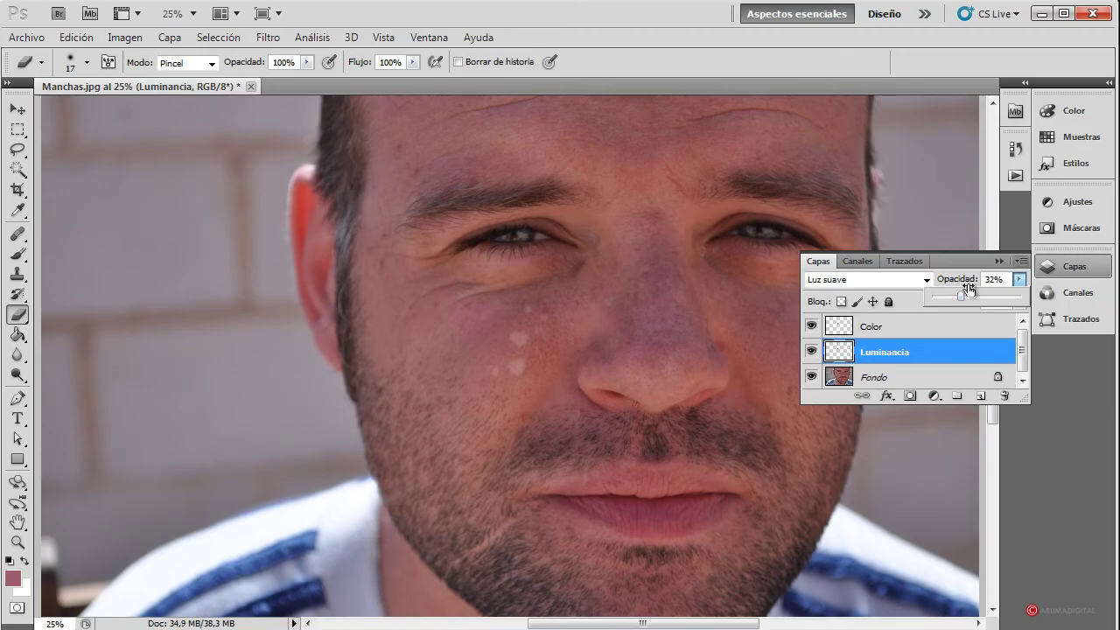
pyautogui.click(999, 261)
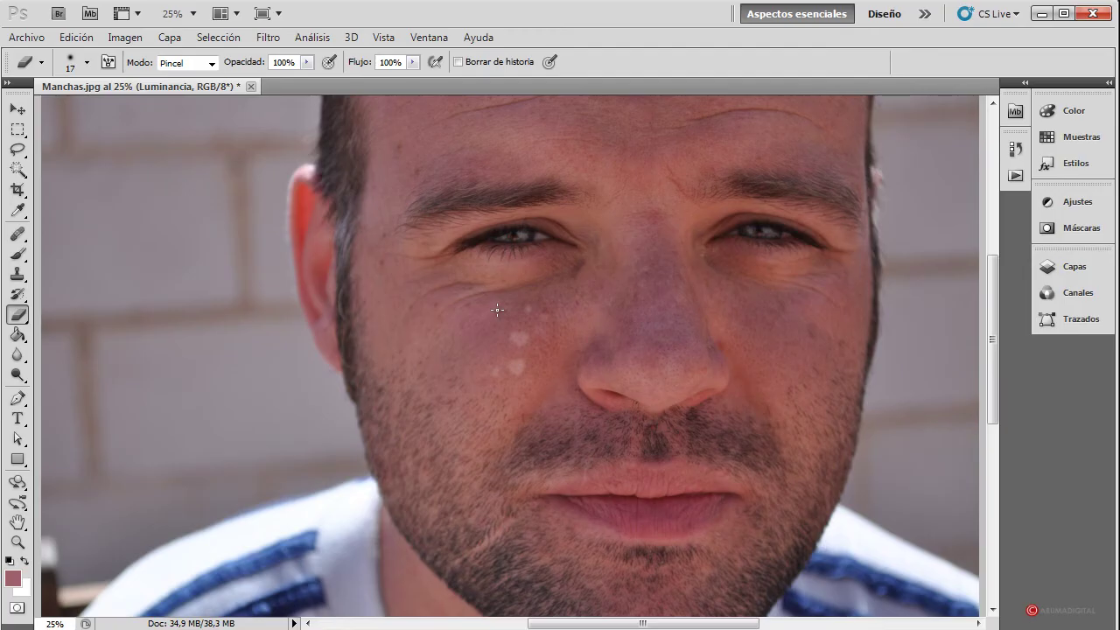
# Hide the Color and Luminancia layers to compare against the original
pyautogui.click(1052, 264)
pyautogui.click(811, 327)
pyautogui.click(811, 351)
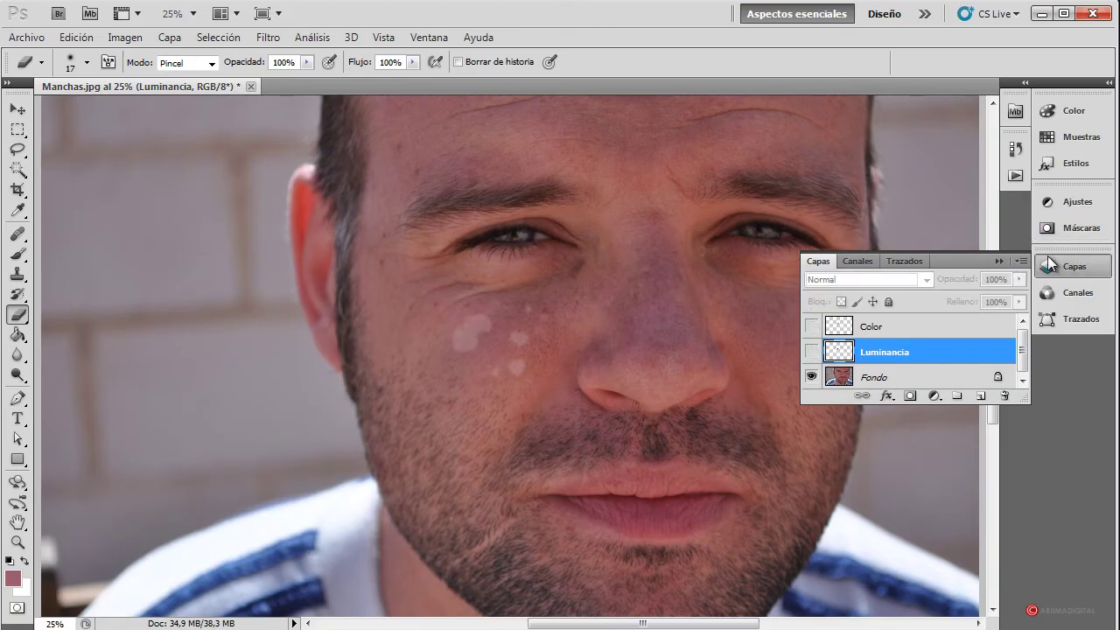
# Delete the Color and Luminancia layers, leaving Capa 1 above Fondo
pyautogui.click(980, 398)
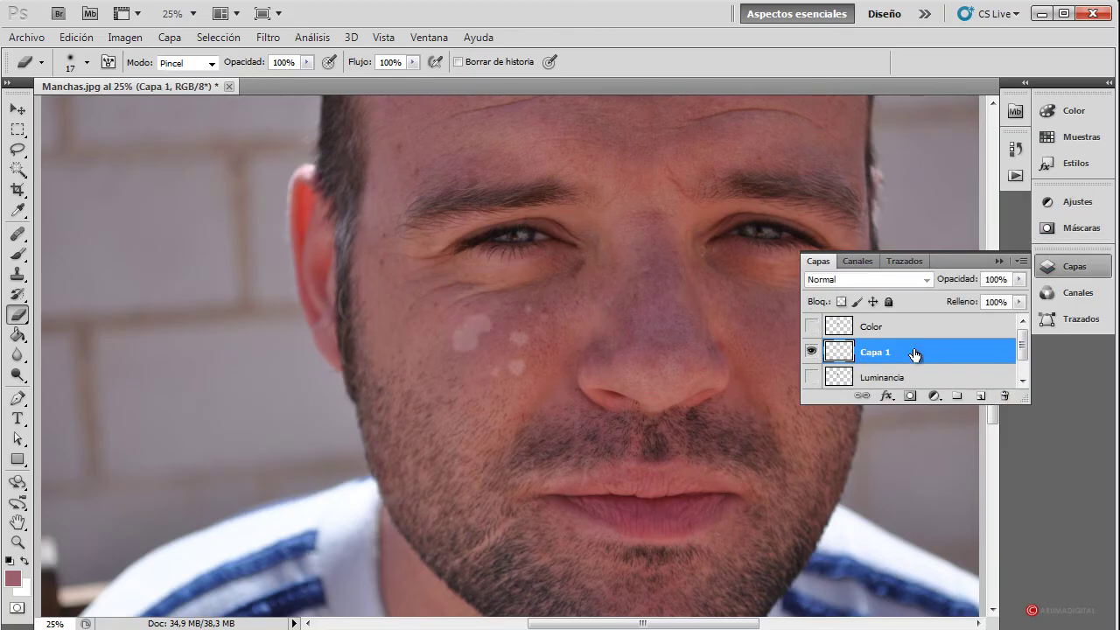
pyautogui.click(924, 329)
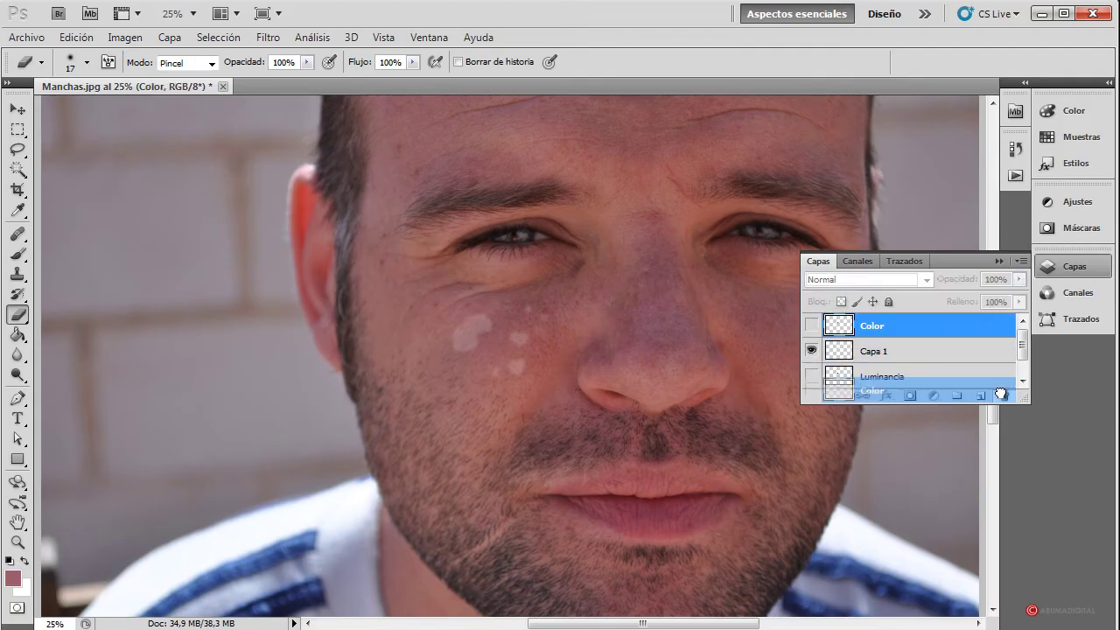
pyautogui.moveTo(925, 331); pyautogui.dragTo(1003, 396)
pyautogui.moveTo(915, 352); pyautogui.dragTo(1003, 396)
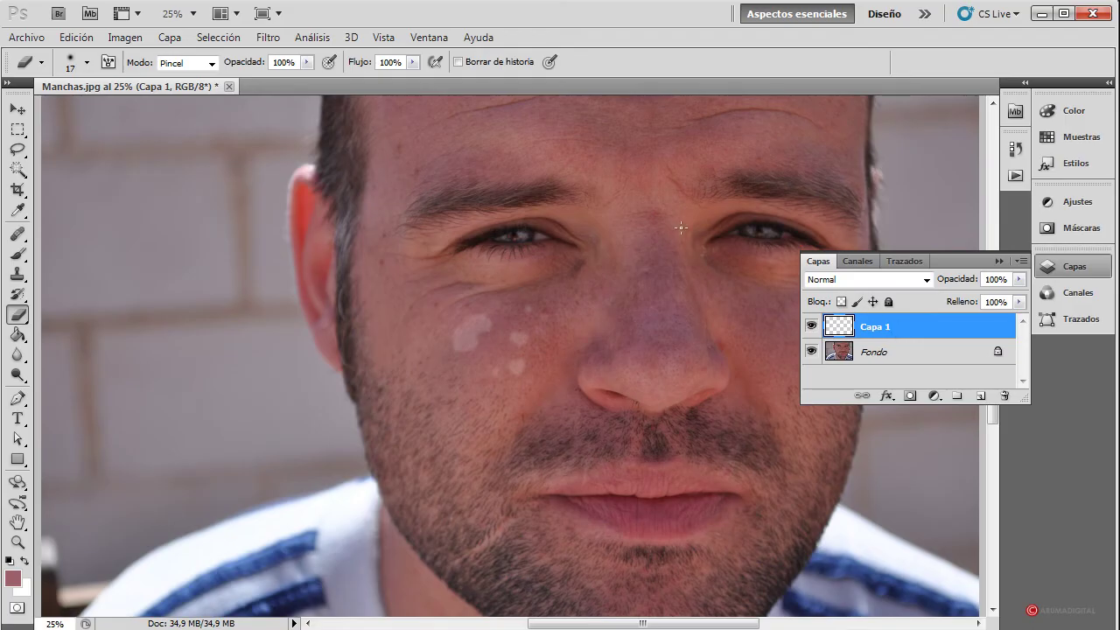
# Fill Capa 1 with 50% gray and set its blend mode to Luz suave
pyautogui.click(171, 38)
pyautogui.moveTo(77, 37)
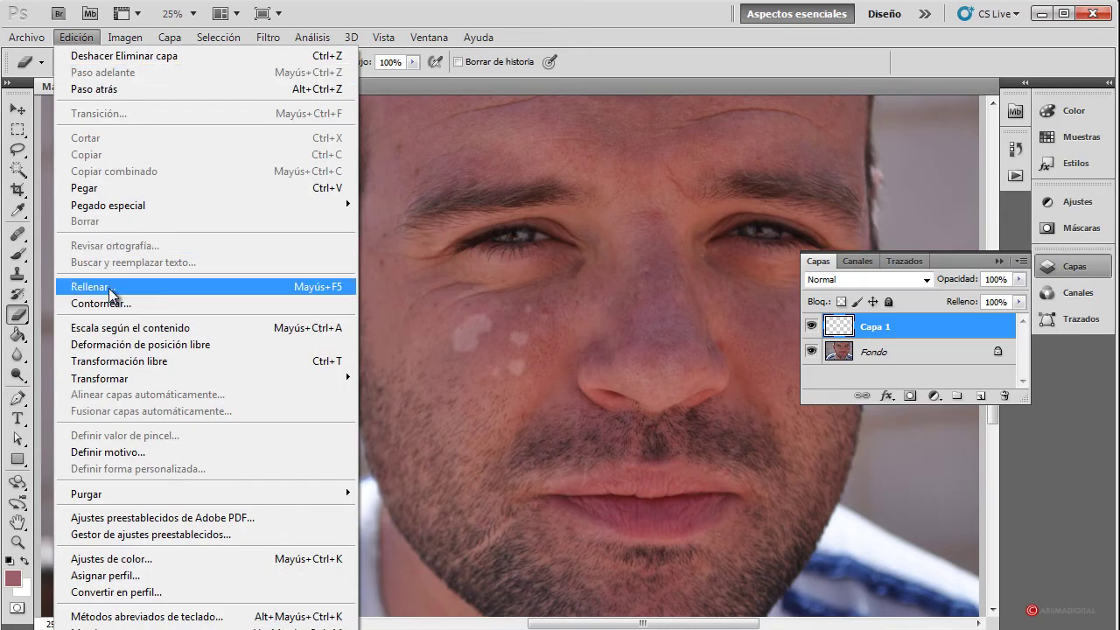
pyautogui.click(90, 287)
pyautogui.click(543, 222)
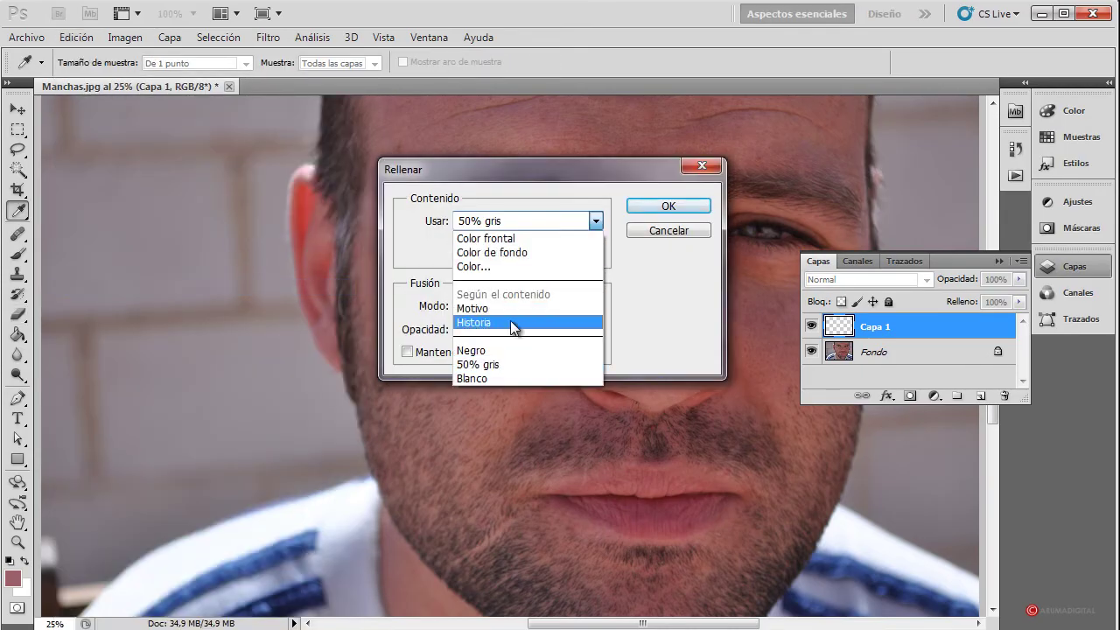
pyautogui.click(497, 363)
pyautogui.click(668, 203)
pyautogui.press('e')
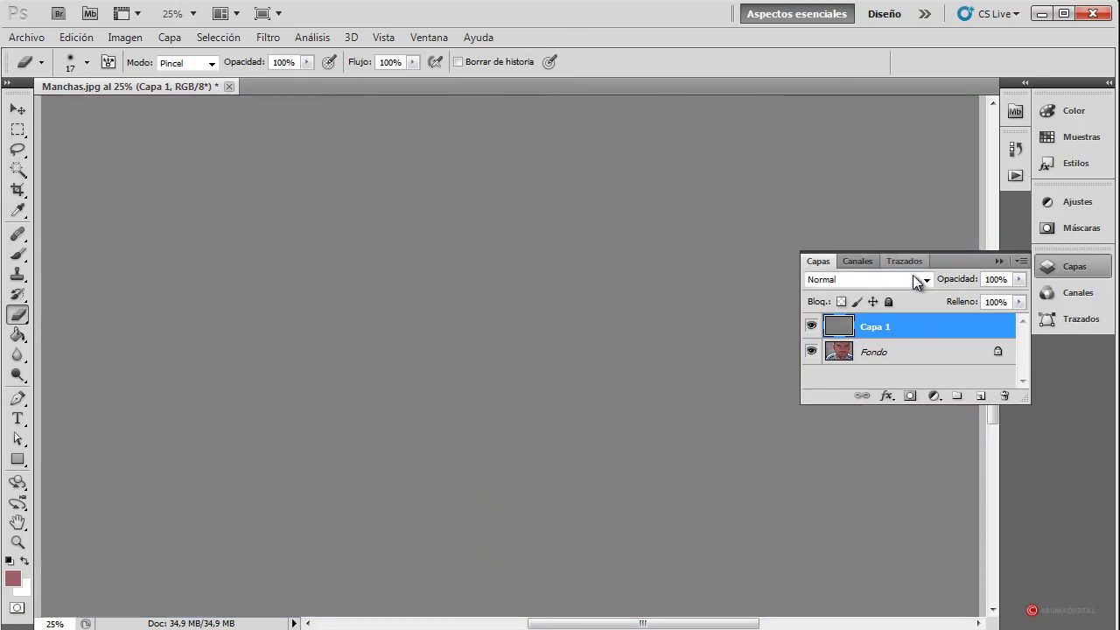
pyautogui.click(925, 280)
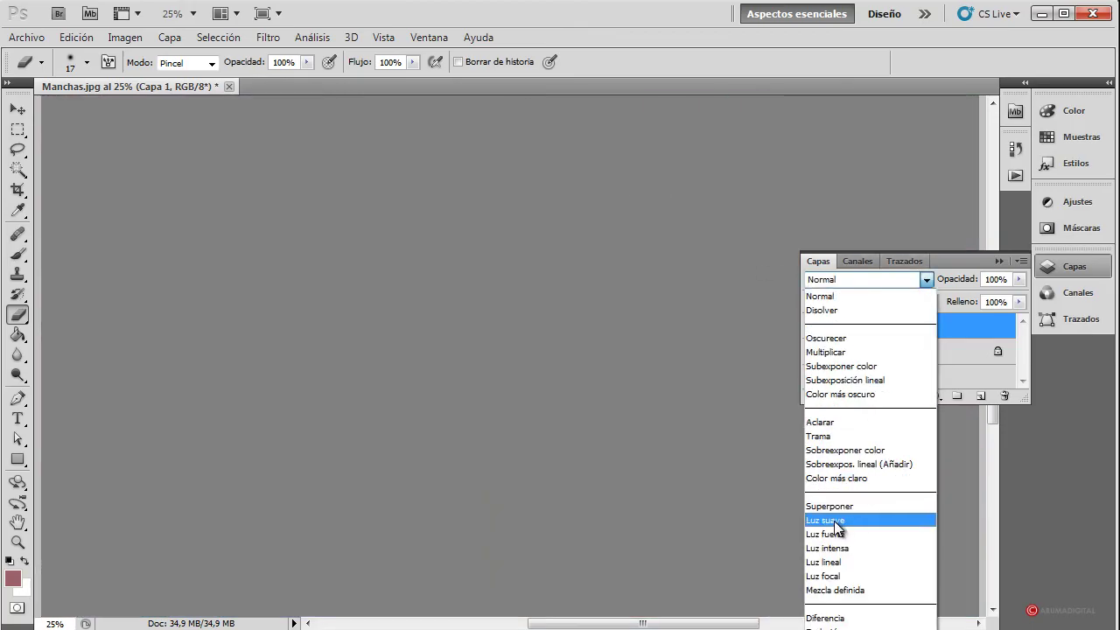
pyautogui.click(835, 523)
# Set the dodge/burn tool's exposure to 38% and choose black as the foreground colour
pyautogui.click(18, 376)
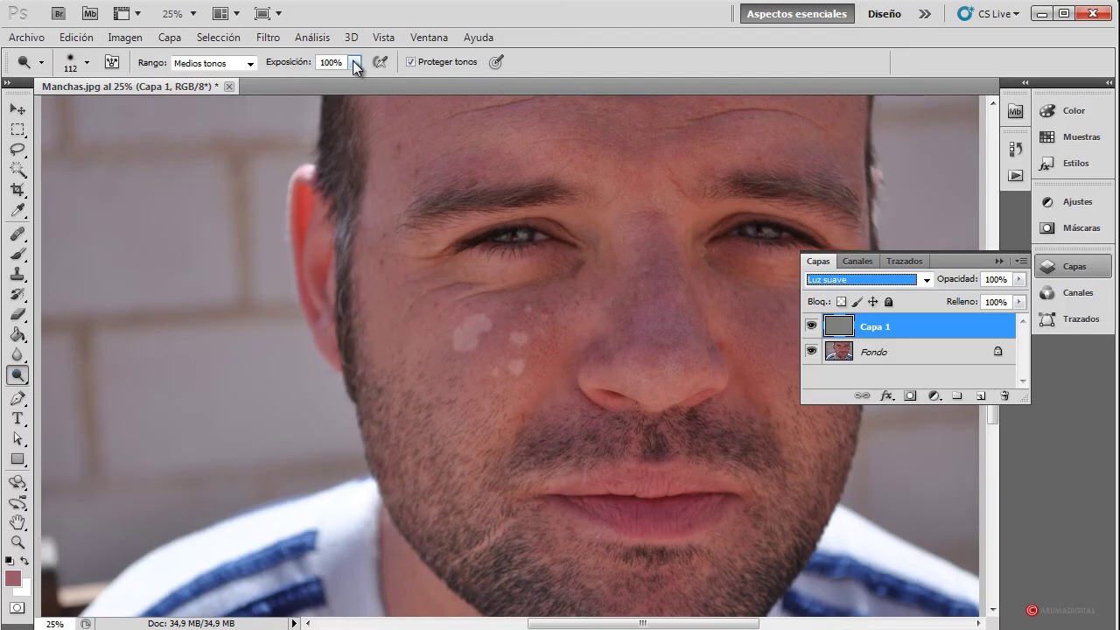
pyautogui.click(354, 62)
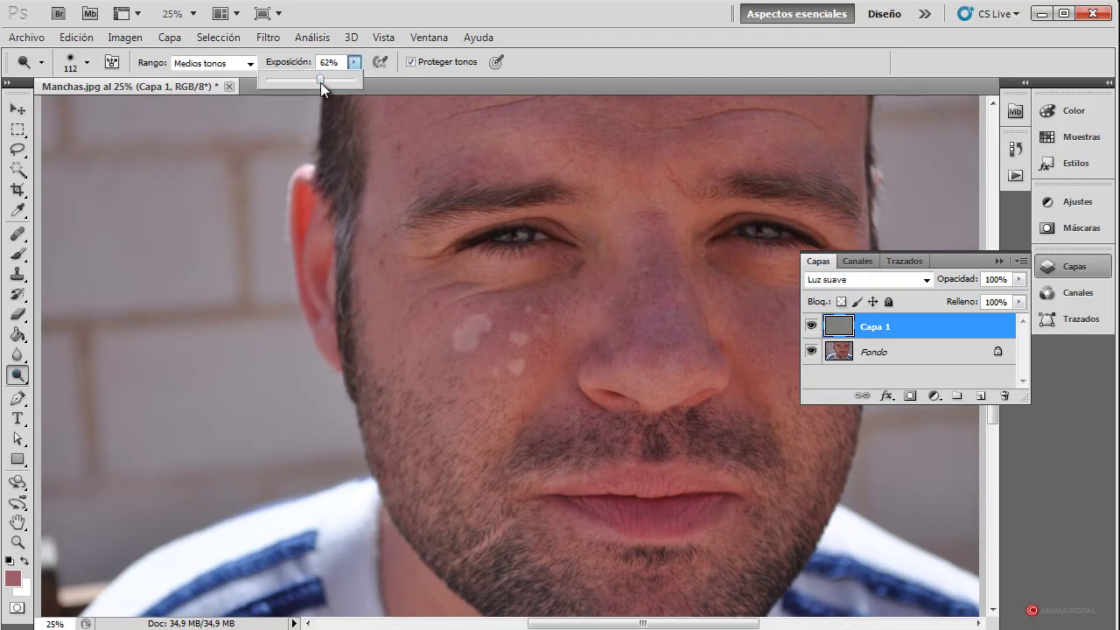
pyautogui.moveTo(329, 73); pyautogui.dragTo(309, 77)
pyautogui.click(591, 33)
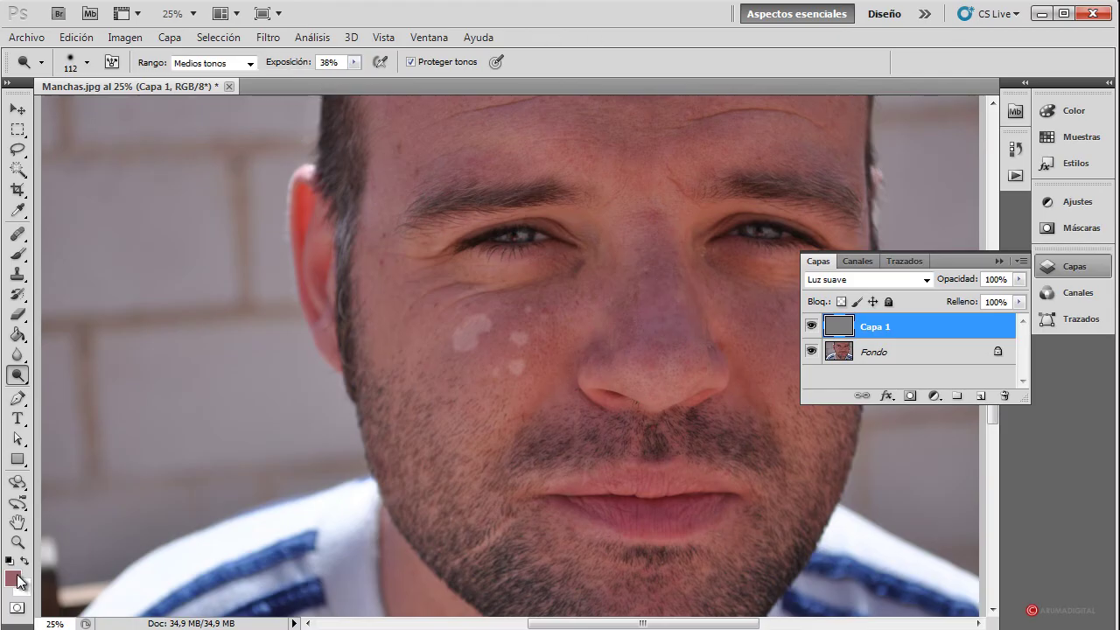
pyautogui.click(12, 577)
pyautogui.click(318, 399)
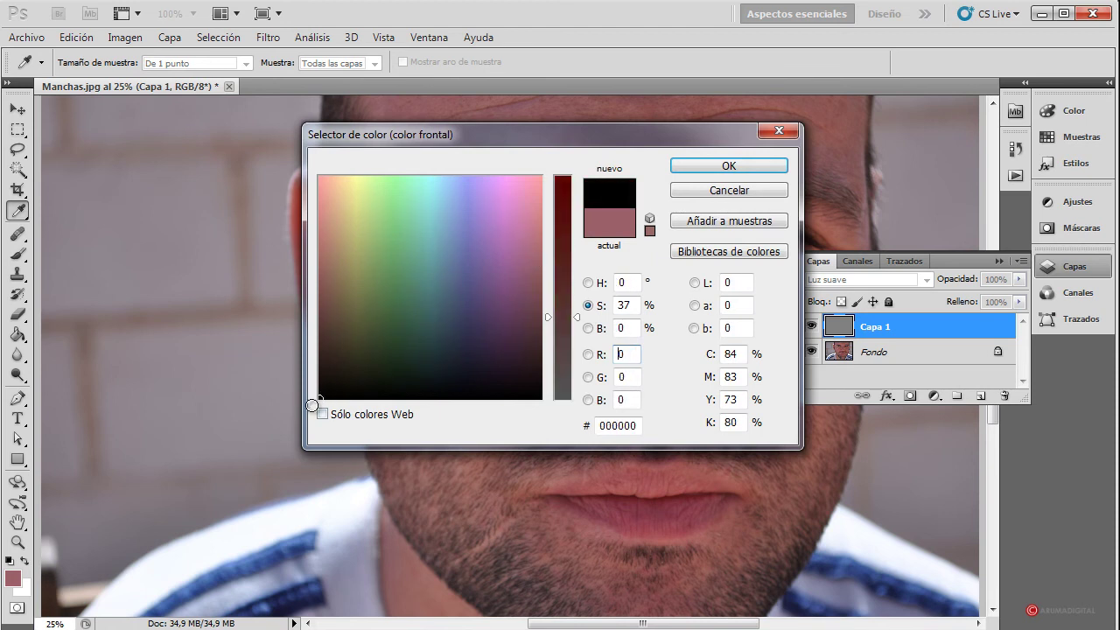
# Burn the pale patches on the nose bridge, lips and cheeks on the gray layer
pyautogui.click(726, 167)
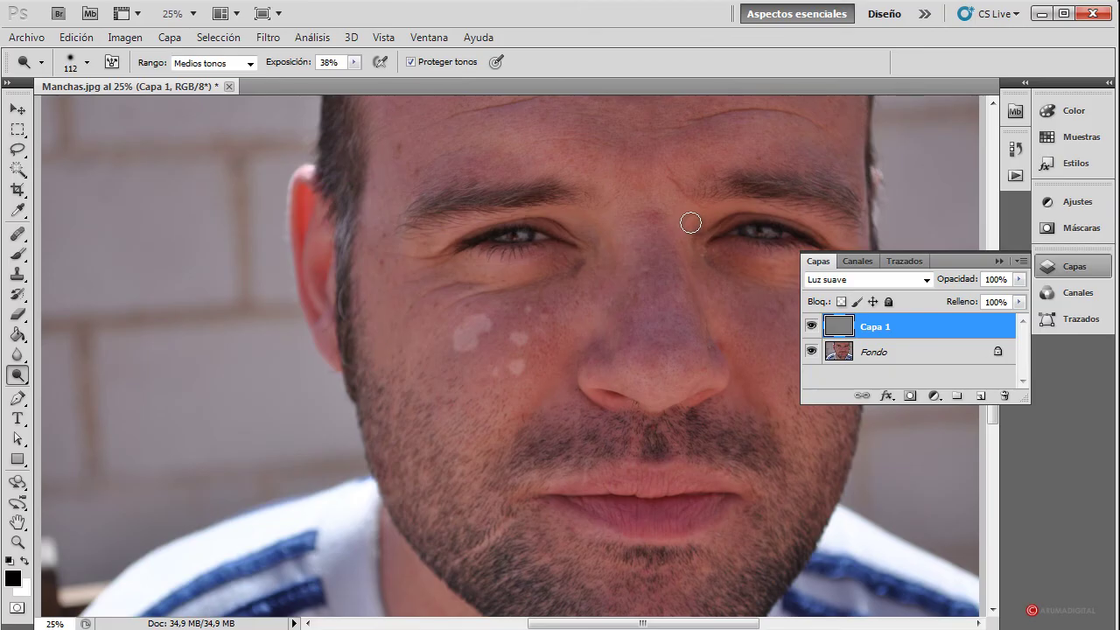
pyautogui.moveTo(675, 225)
pyautogui.mouseDown()
pyautogui.moveTo(663, 332)
pyautogui.moveTo(655, 230)
pyautogui.moveTo(670, 342)
pyautogui.moveTo(645, 309)
pyautogui.moveTo(650, 333)
pyautogui.moveTo(670, 250)
pyautogui.moveTo(650, 335)
pyautogui.moveTo(668, 353)
pyautogui.mouseUp()
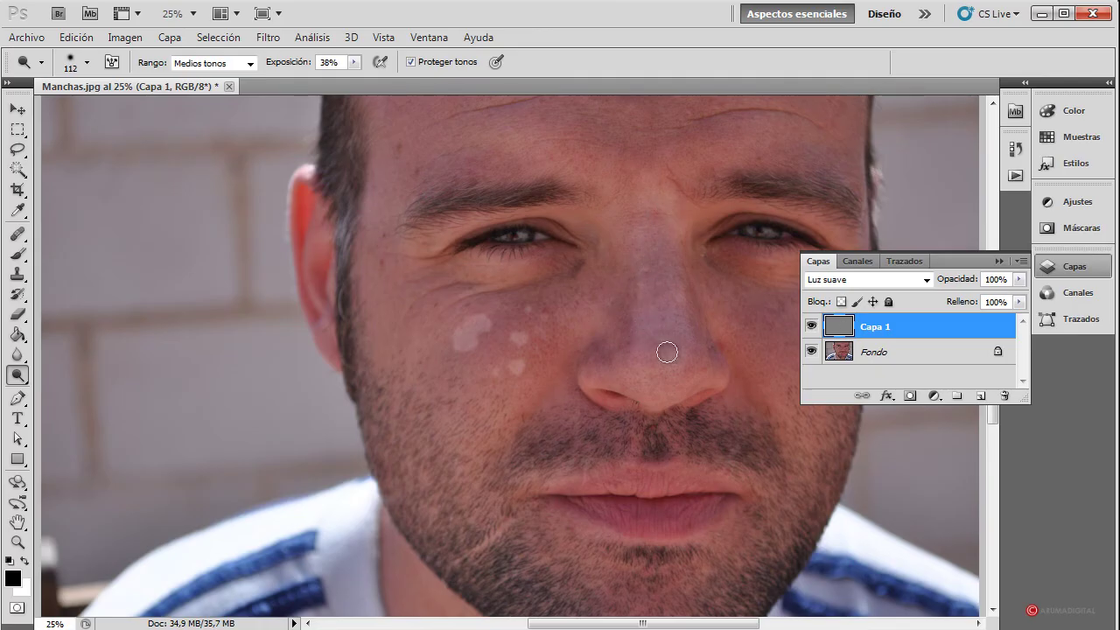
pyautogui.moveTo(633, 483)
pyautogui.mouseDown()
pyautogui.moveTo(620, 481)
pyautogui.moveTo(607, 510)
pyautogui.moveTo(706, 515)
pyautogui.mouseUp()
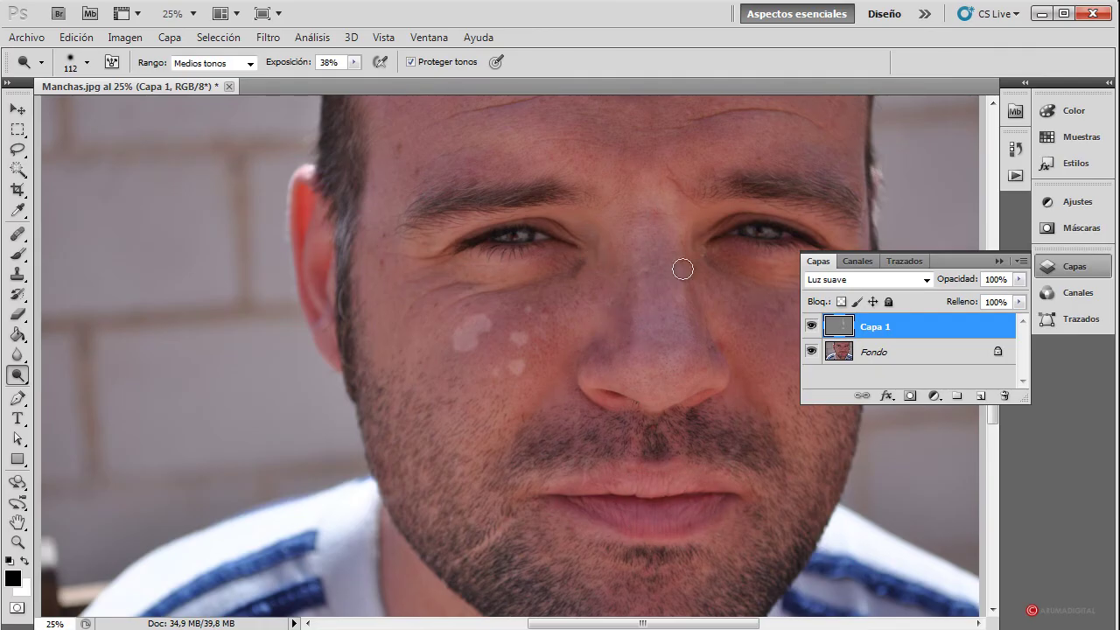
pyautogui.moveTo(442, 363)
pyautogui.mouseDown()
pyautogui.moveTo(481, 367)
pyautogui.moveTo(482, 356)
pyautogui.mouseUp()
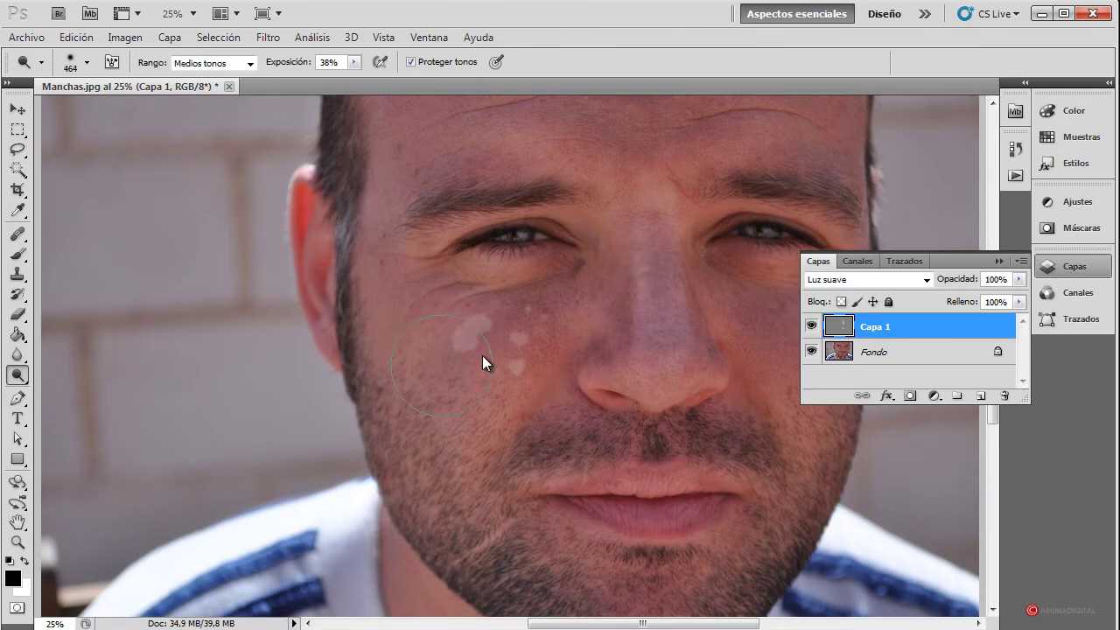
pyautogui.moveTo(726, 372)
pyautogui.mouseDown()
pyautogui.moveTo(750, 342)
pyautogui.moveTo(831, 372)
pyautogui.moveTo(776, 342)
pyautogui.mouseUp()
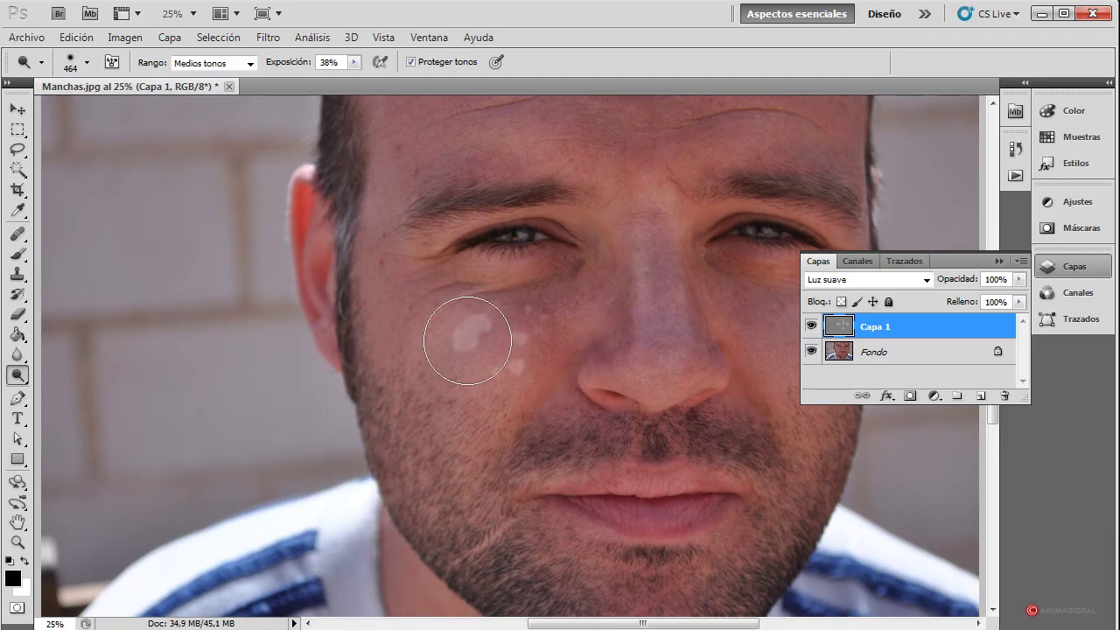
# With a smaller brush, darken the nose tip, lower lip and chin, and nose bridge
pyautogui.moveTo(486, 416)
pyautogui.mouseDown()
pyautogui.moveTo(476, 424)
pyautogui.moveTo(497, 414)
pyautogui.mouseUp()
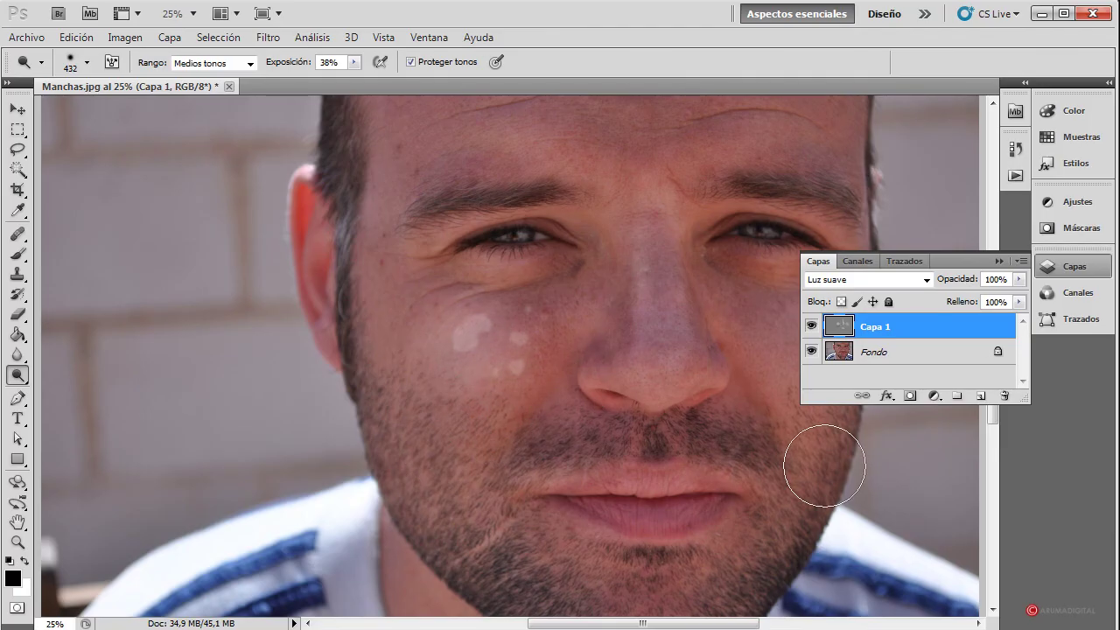
pyautogui.moveTo(678, 427)
pyautogui.mouseDown()
pyautogui.moveTo(634, 360)
pyautogui.moveTo(617, 277)
pyautogui.moveTo(612, 338)
pyautogui.moveTo(687, 224)
pyautogui.moveTo(694, 346)
pyautogui.moveTo(659, 402)
pyautogui.mouseUp()
pyautogui.press('[')
pyautogui.press('[')
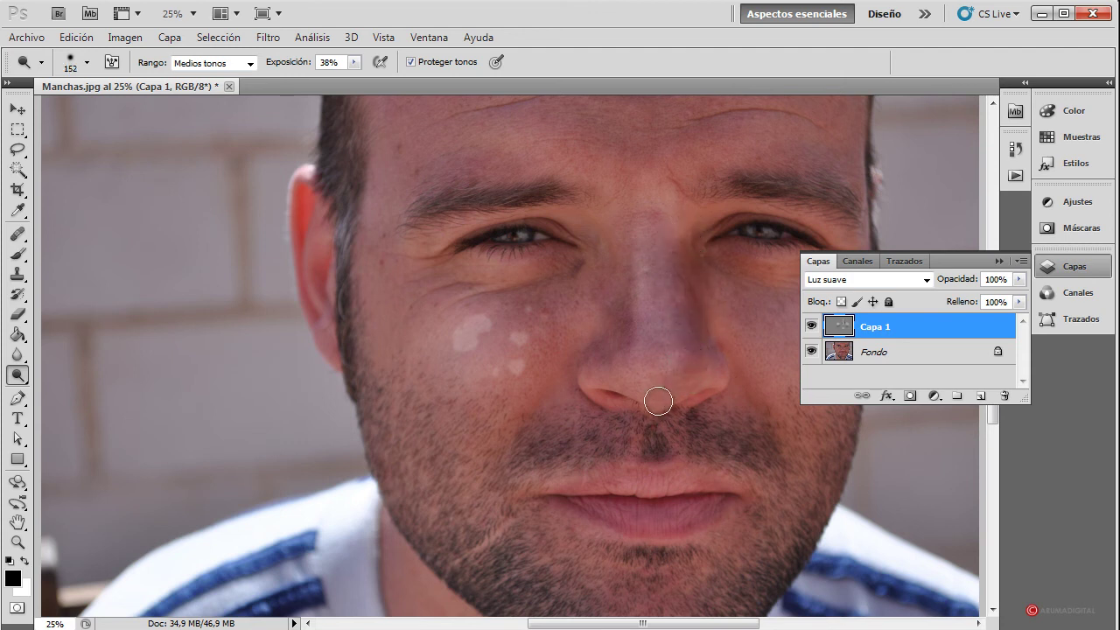
pyautogui.moveTo(616, 546)
pyautogui.mouseDown()
pyautogui.moveTo(740, 505)
pyautogui.moveTo(625, 530)
pyautogui.moveTo(569, 482)
pyautogui.moveTo(674, 457)
pyautogui.moveTo(750, 482)
pyautogui.moveTo(683, 500)
pyautogui.moveTo(580, 490)
pyautogui.moveTo(650, 490)
pyautogui.moveTo(614, 490)
pyautogui.moveTo(624, 530)
pyautogui.moveTo(725, 510)
pyautogui.moveTo(644, 398)
pyautogui.moveTo(662, 263)
pyautogui.moveTo(665, 292)
pyautogui.mouseUp()
pyautogui.press('[')
pyautogui.press('[')
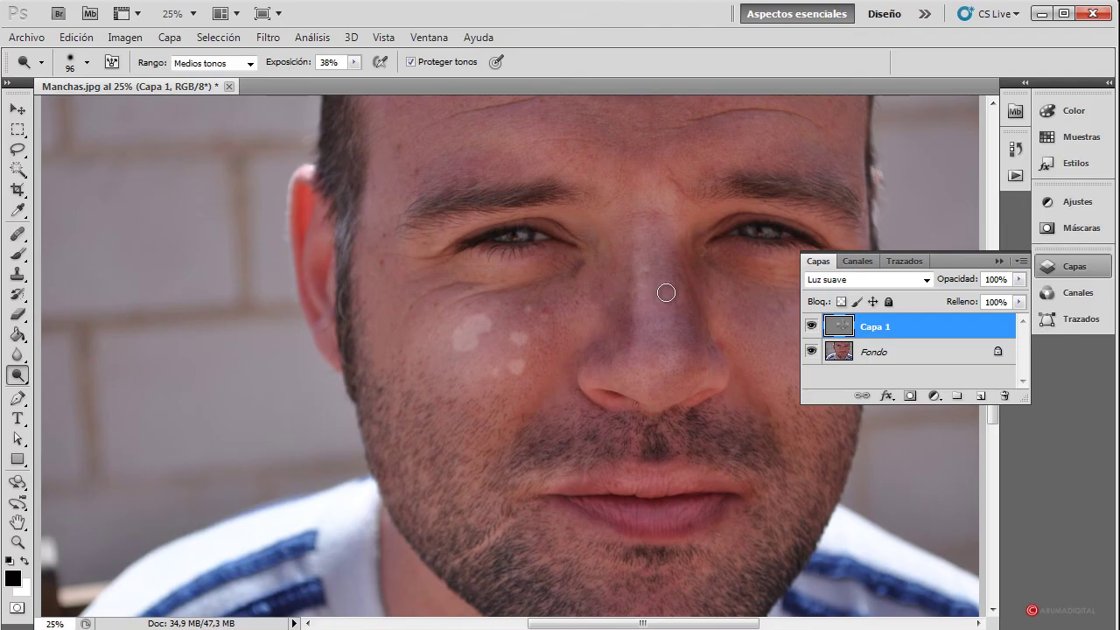
pyautogui.moveTo(666, 292)
pyautogui.mouseDown()
pyautogui.moveTo(655, 242)
pyautogui.moveTo(644, 307)
pyautogui.moveTo(662, 335)
pyautogui.moveTo(648, 358)
pyautogui.moveTo(652, 342)
pyautogui.moveTo(663, 344)
pyautogui.moveTo(651, 333)
pyautogui.mouseUp()
pyautogui.moveTo(650, 333)
pyautogui.mouseDown()
pyautogui.moveTo(635, 325)
pyautogui.moveTo(643, 340)
pyautogui.mouseUp()
# Add a new layer, Capa 2, with Color blend mode
pyautogui.click(981, 397)
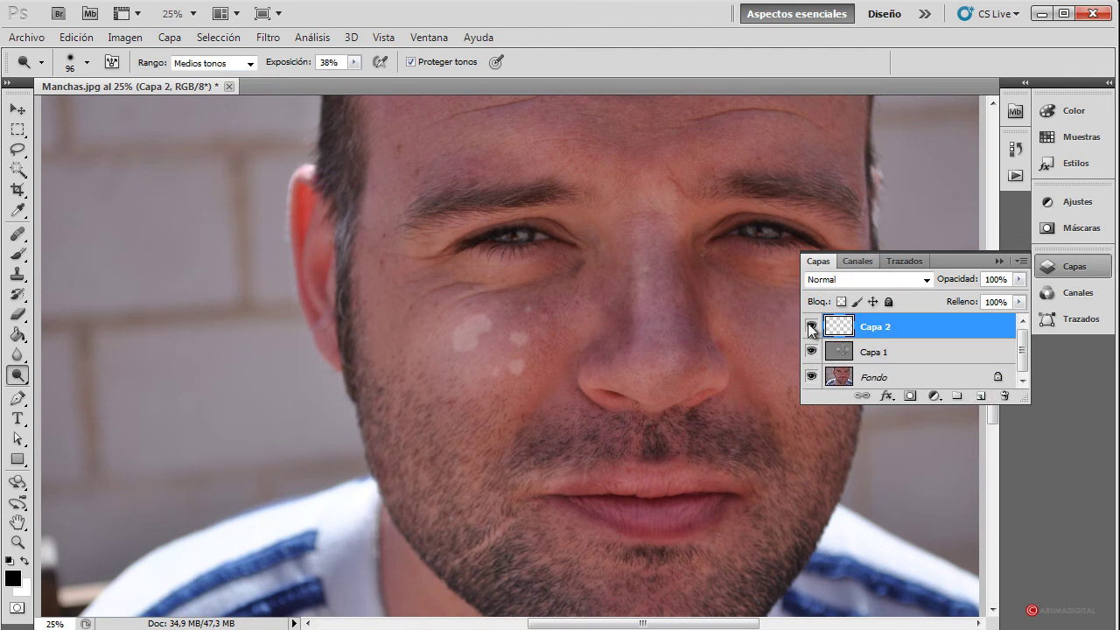
pyautogui.click(929, 282)
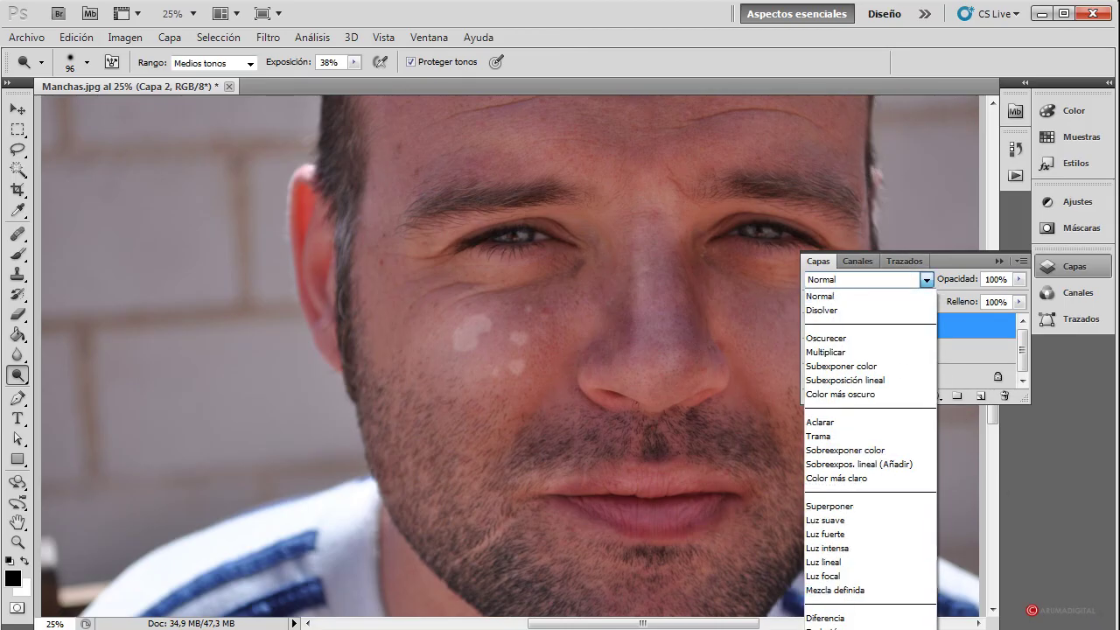
pyautogui.click(831, 616)
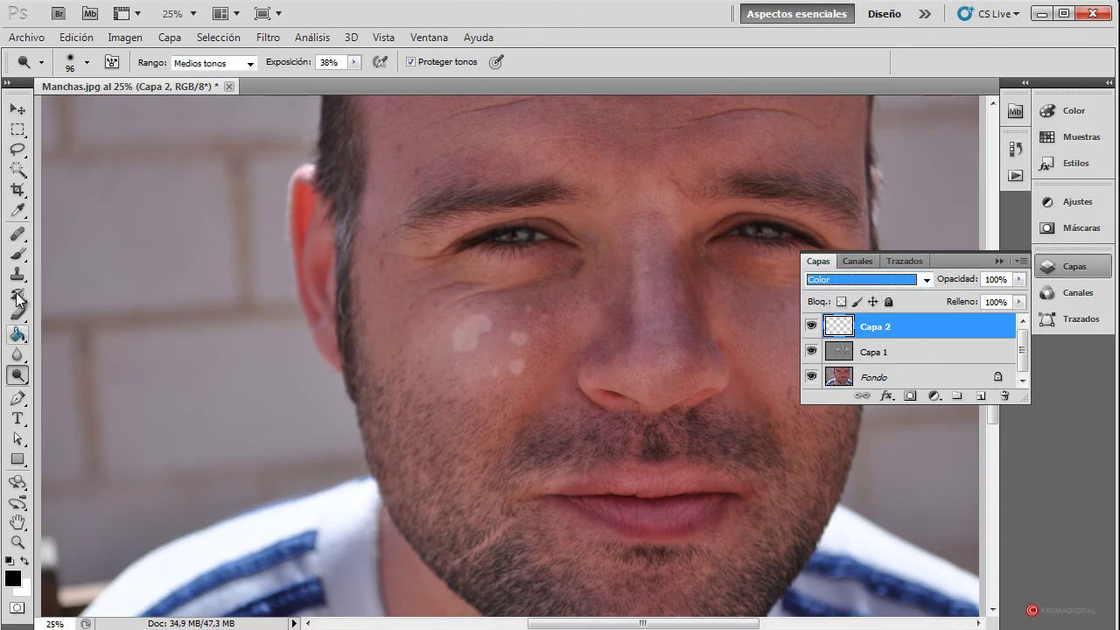
# Sample a skin tone and brush it over the nose bridge, nose side and under-eye spot
pyautogui.click(19, 259)
pyautogui.rightClick(18, 260)
pyautogui.click(18, 259)
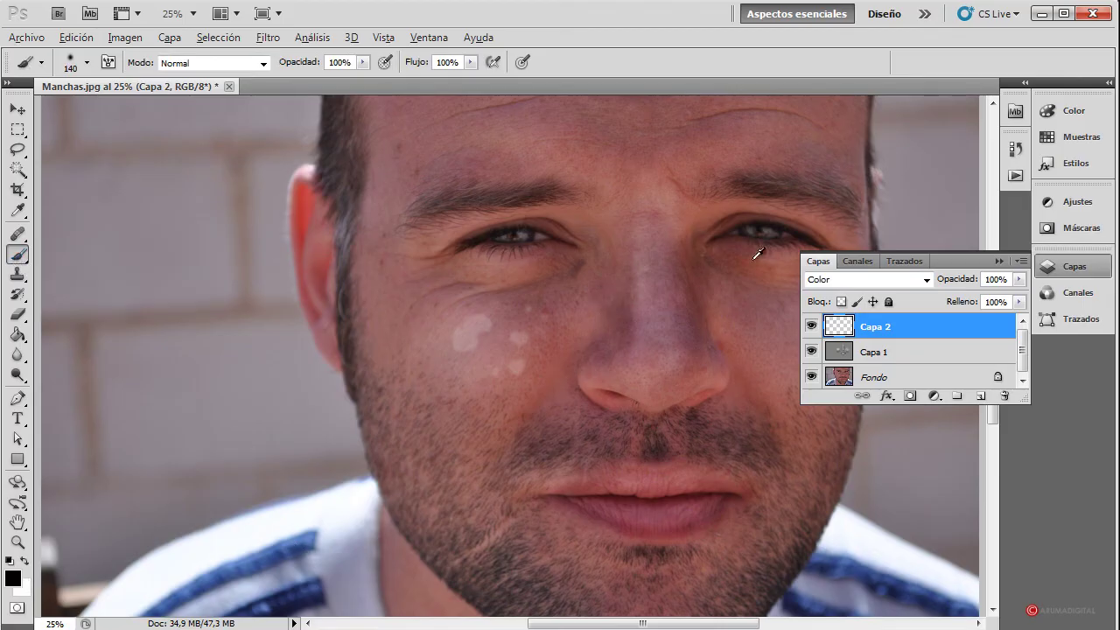
pyautogui.press('alt')
pyautogui.press('alt')
pyautogui.moveTo(650, 250); pyautogui.dragTo(668, 328)
pyautogui.moveTo(660, 345); pyautogui.dragTo(702, 353)
pyautogui.moveTo(481, 334)
pyautogui.mouseDown()
pyautogui.moveTo(467, 327)
pyautogui.moveTo(464, 351)
pyautogui.moveTo(472, 317)
pyautogui.moveTo(480, 364)
pyautogui.mouseUp()
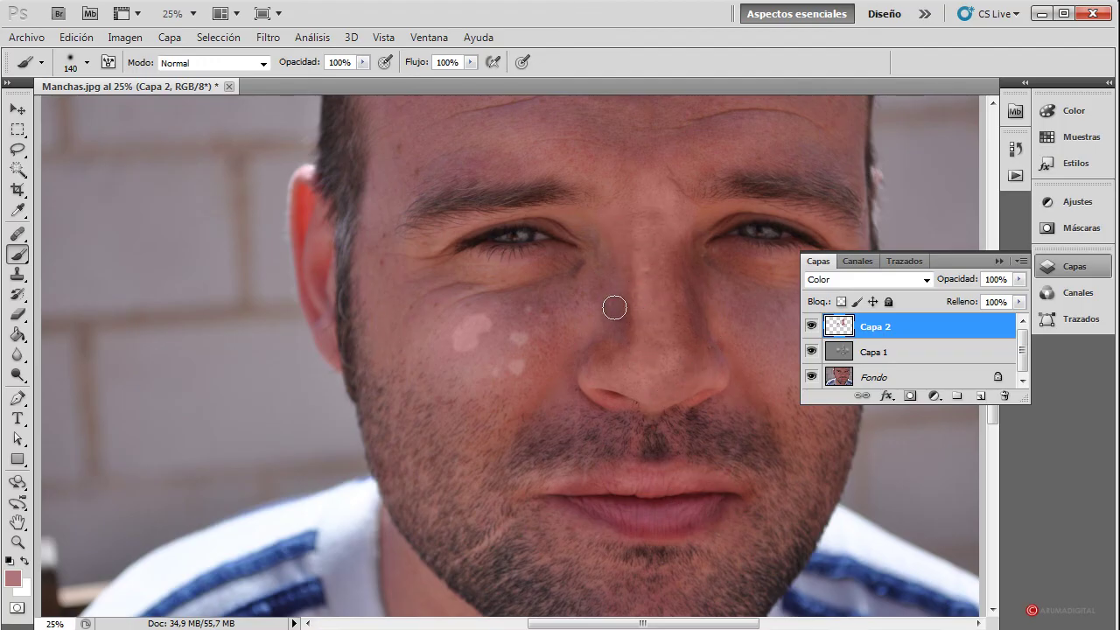
# Set Capa 2's opacity to 73% and Capa 1's opacity to 39%
pyautogui.press('alt')
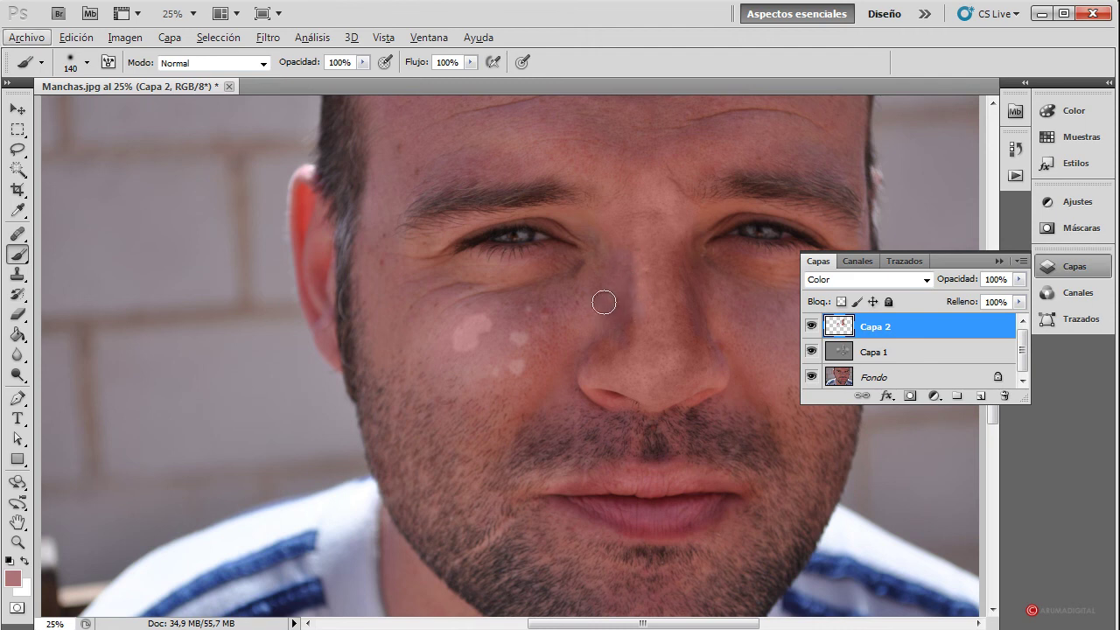
pyautogui.press('alt')
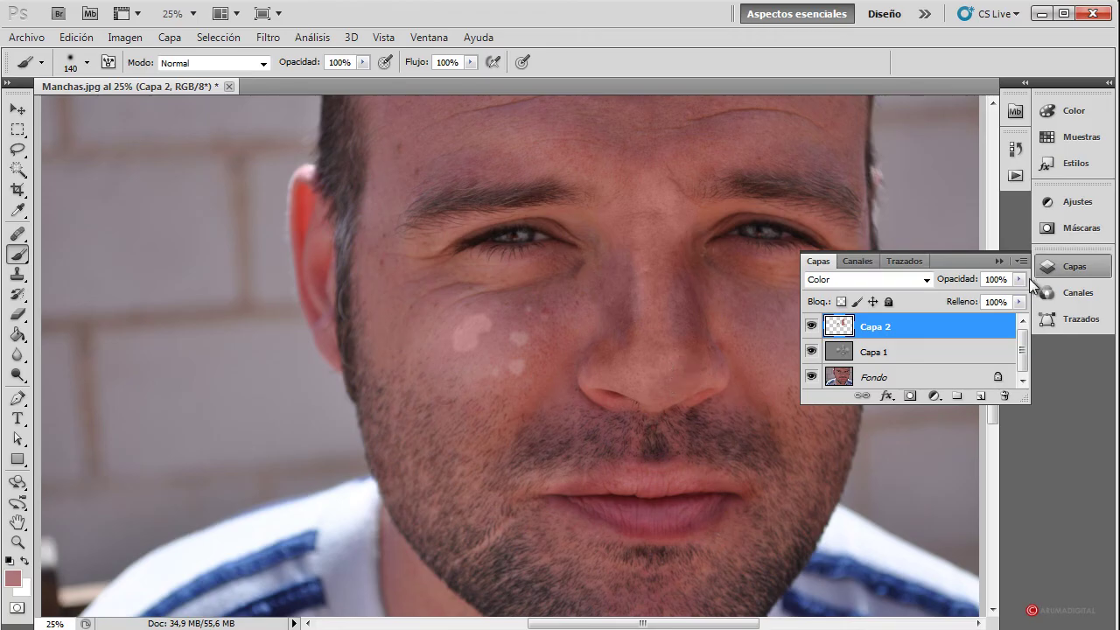
pyautogui.click(1021, 279)
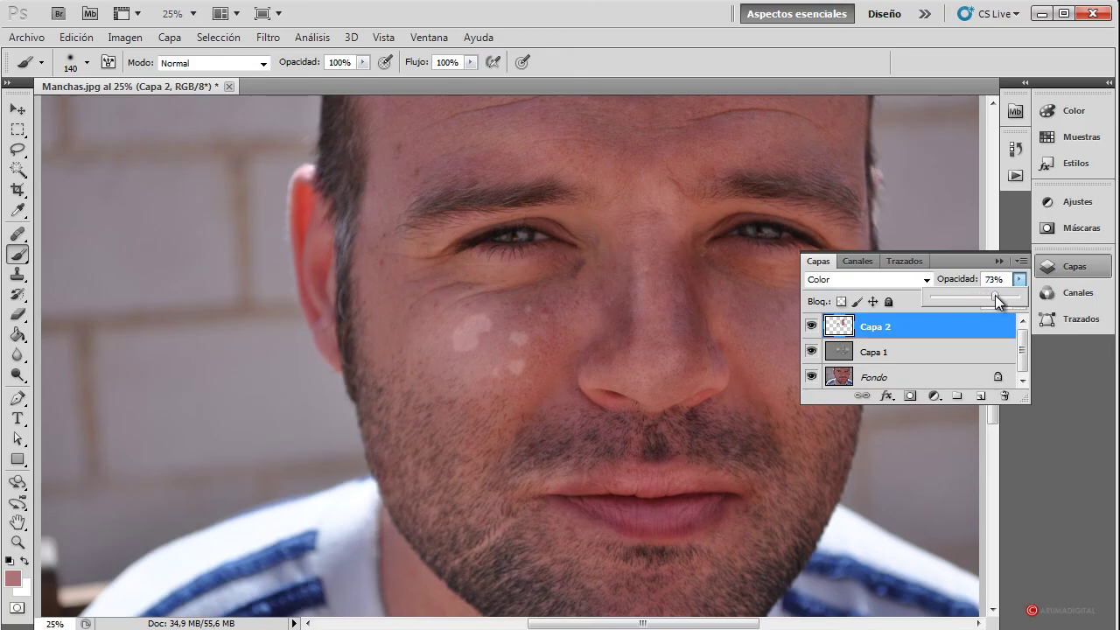
pyautogui.click(915, 354)
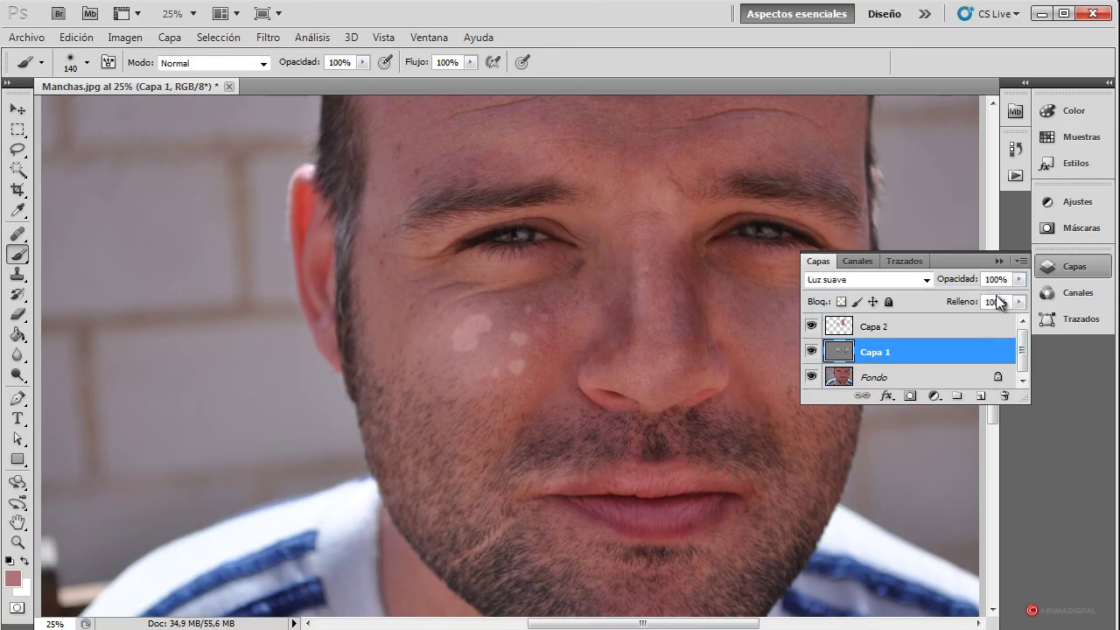
pyautogui.click(1019, 279)
pyautogui.moveTo(1014, 297); pyautogui.dragTo(977, 302)
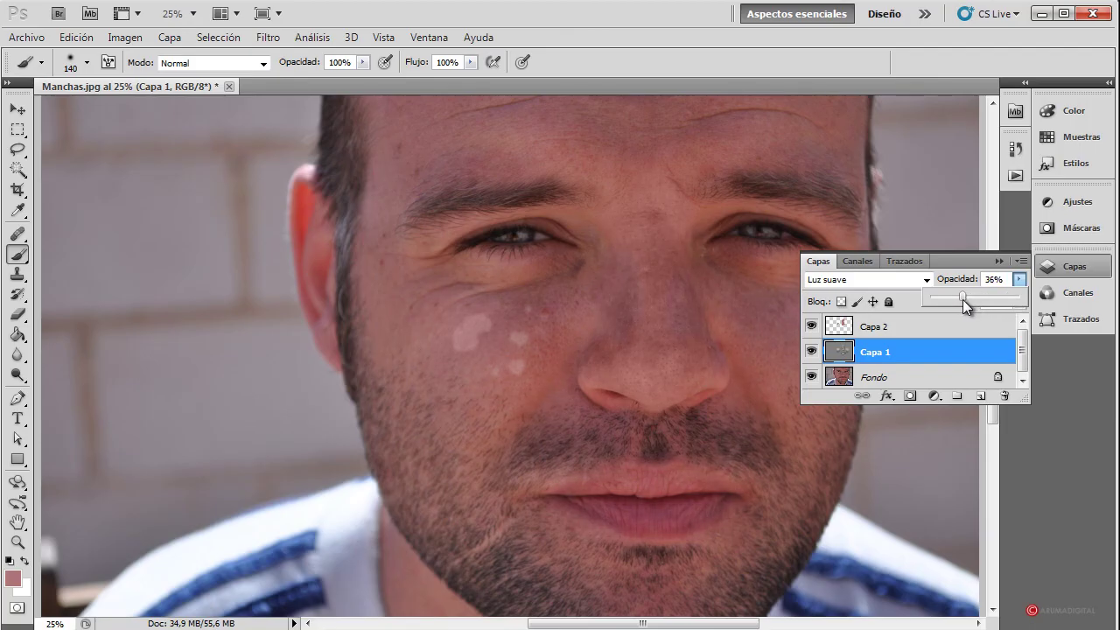
pyautogui.moveTo(962, 299); pyautogui.dragTo(965, 299)
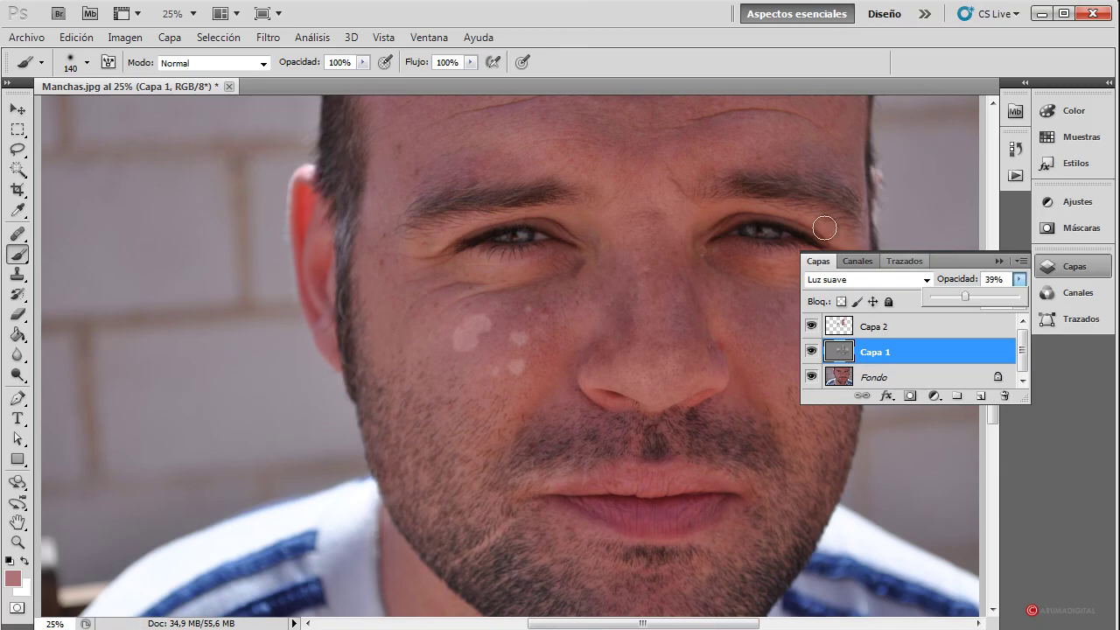
# Hide and re-show Capa 2 to compare the retouching before and after
pyautogui.click(899, 325)
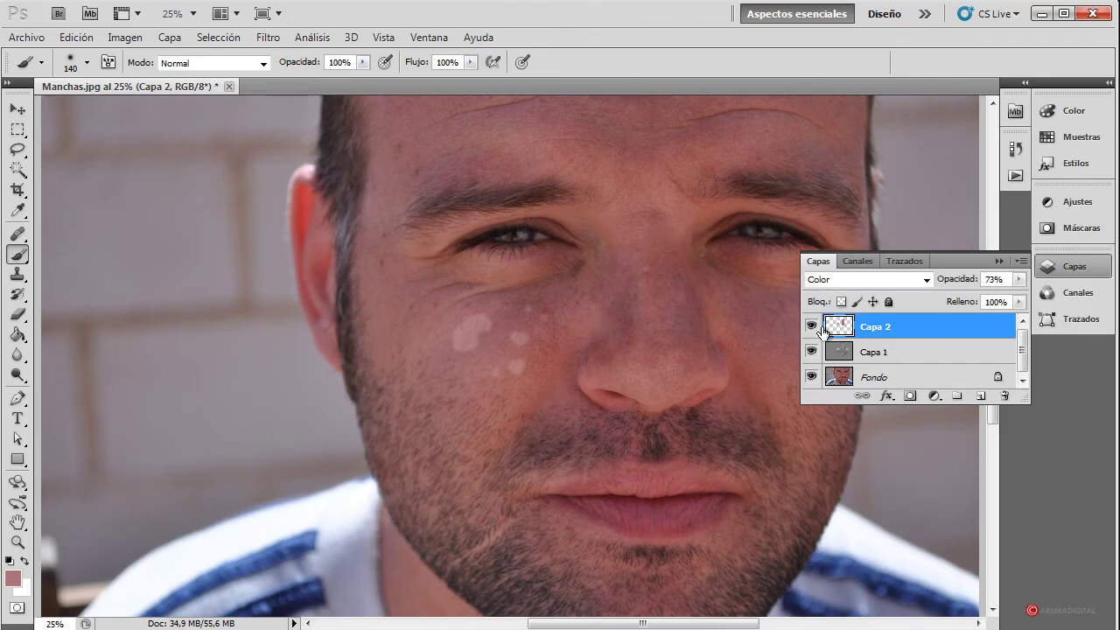
pyautogui.click(813, 326)
pyautogui.click(812, 326)
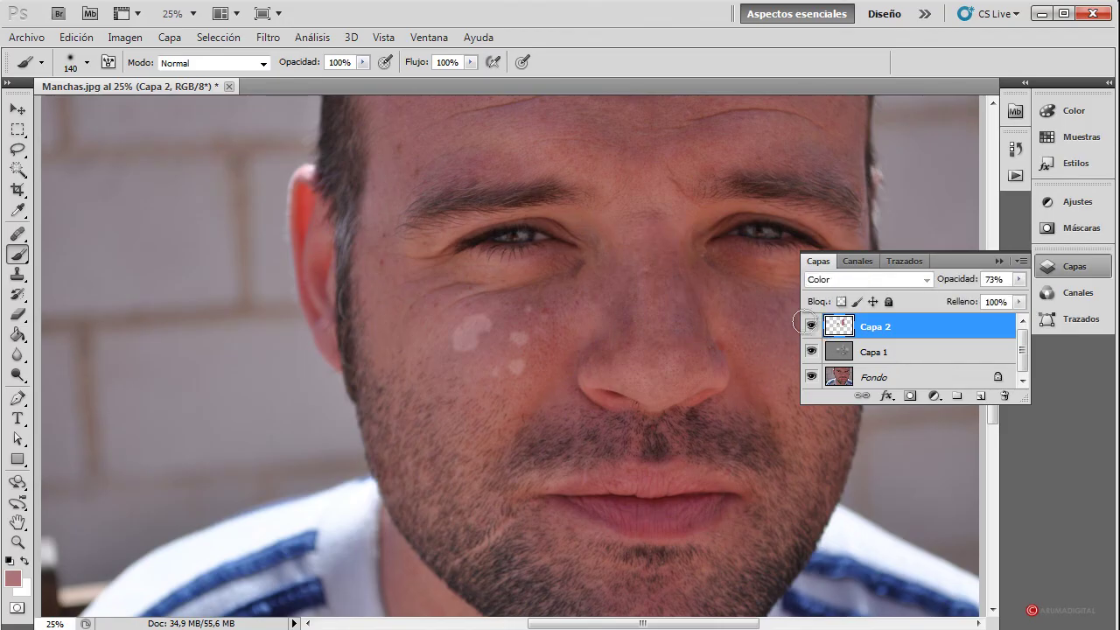